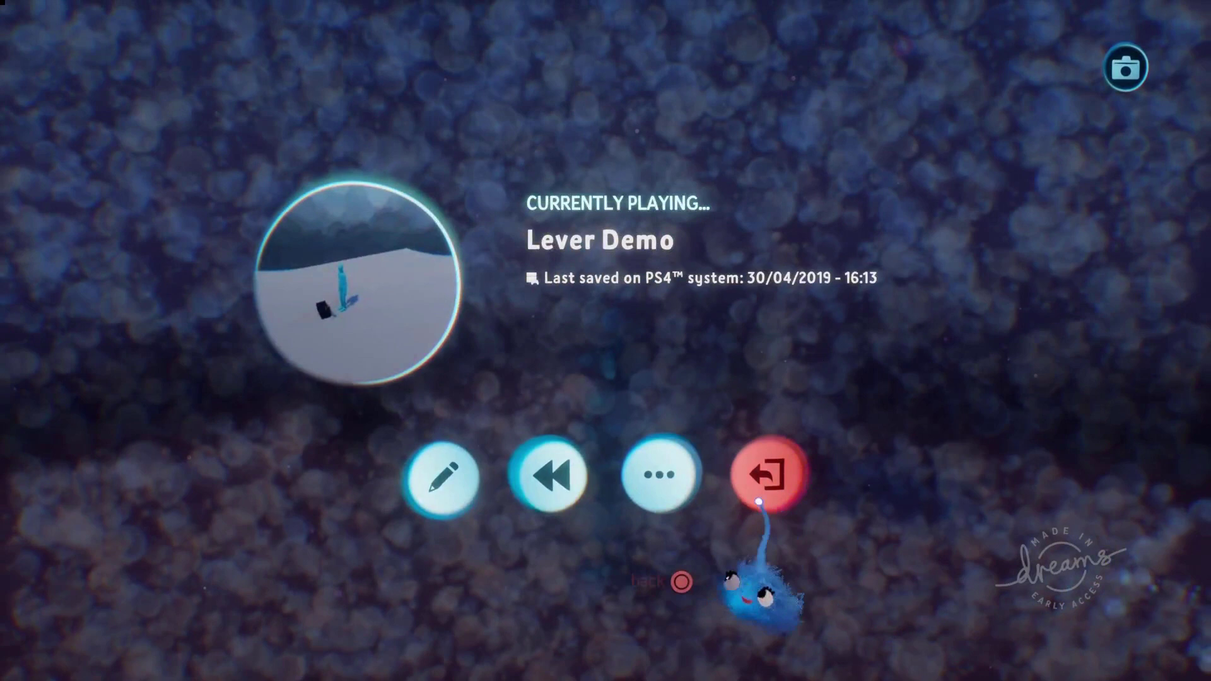
Step: Open the Lever Demo scene for editing and close the open microchip window
left_click(443, 473)
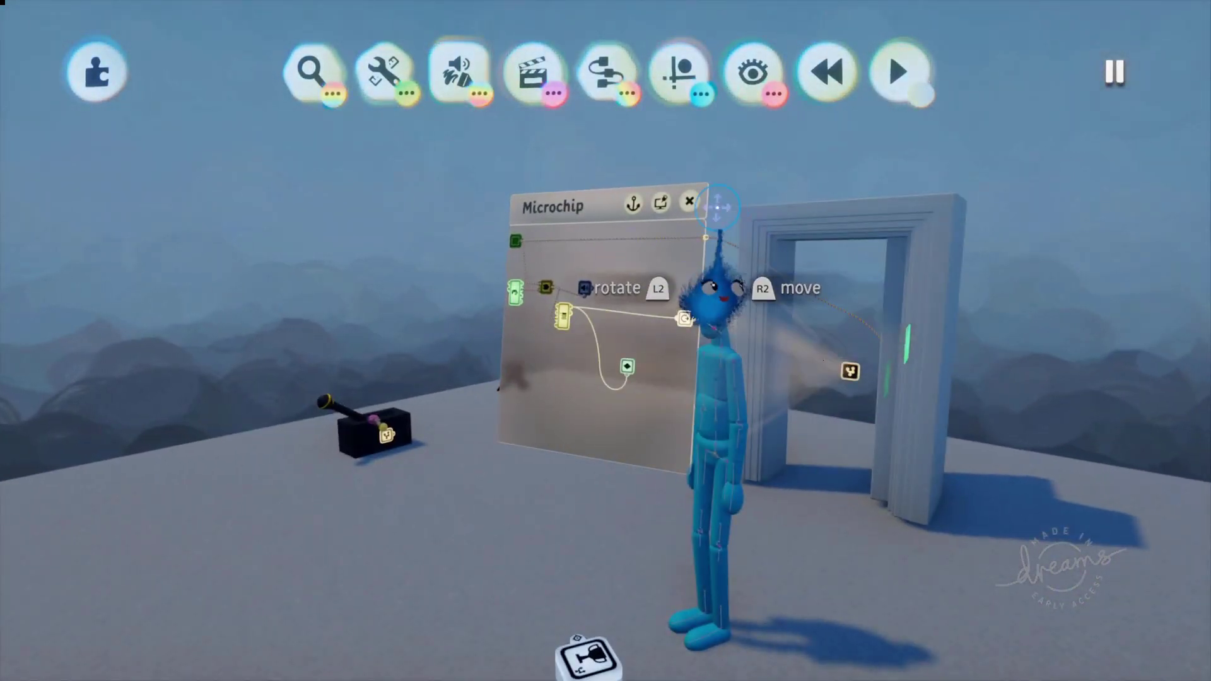
left_click(689, 200)
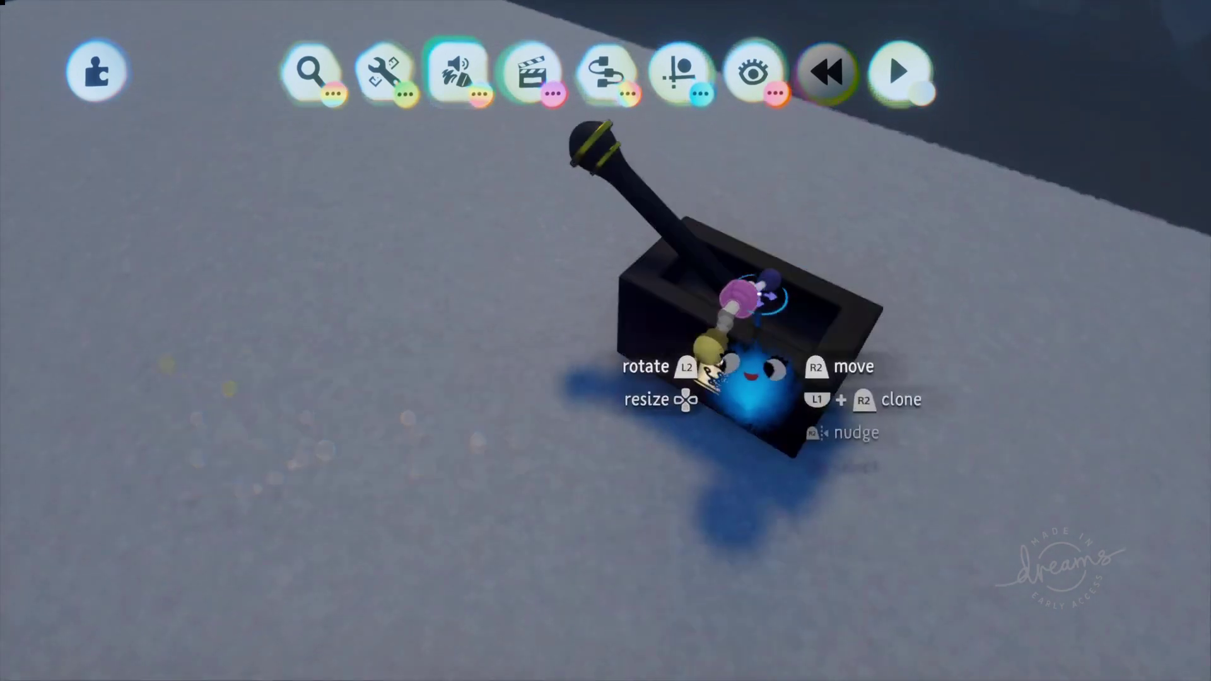
Step: Examine the adjustment settings of the connector joining the lever to its box, moving the window clear of the lever, and close them
left_click(744, 294)
middle_click_drag(738, 278, 719, 236)
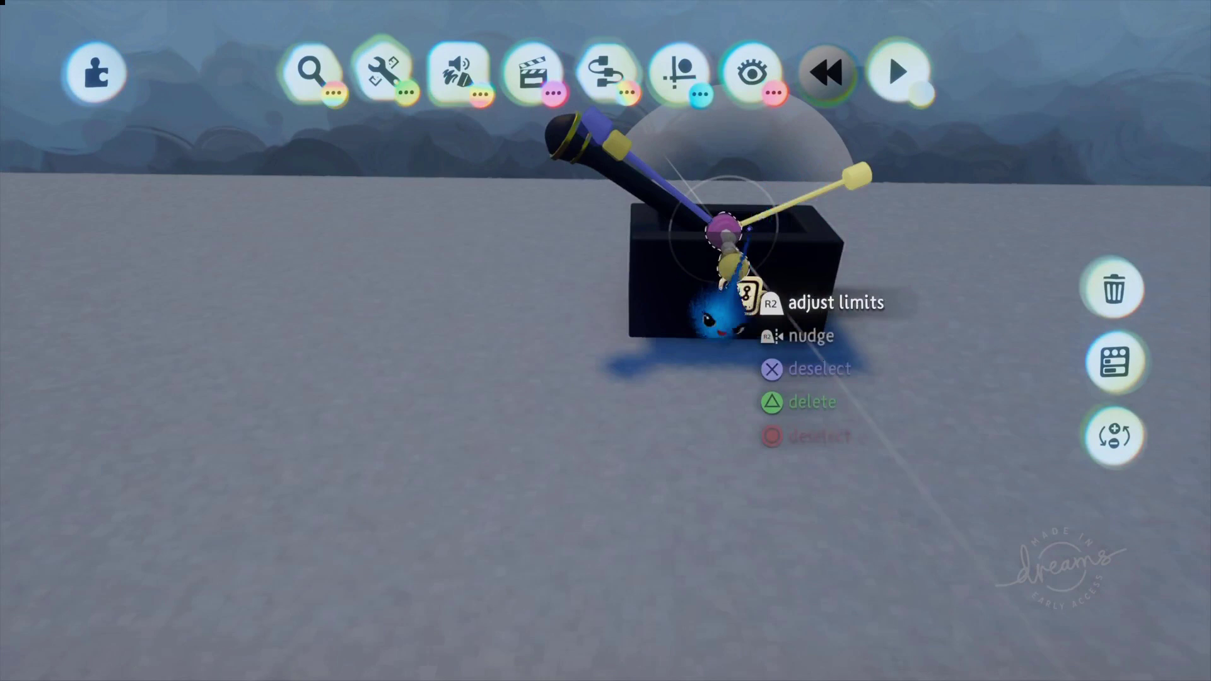
right_click(725, 228)
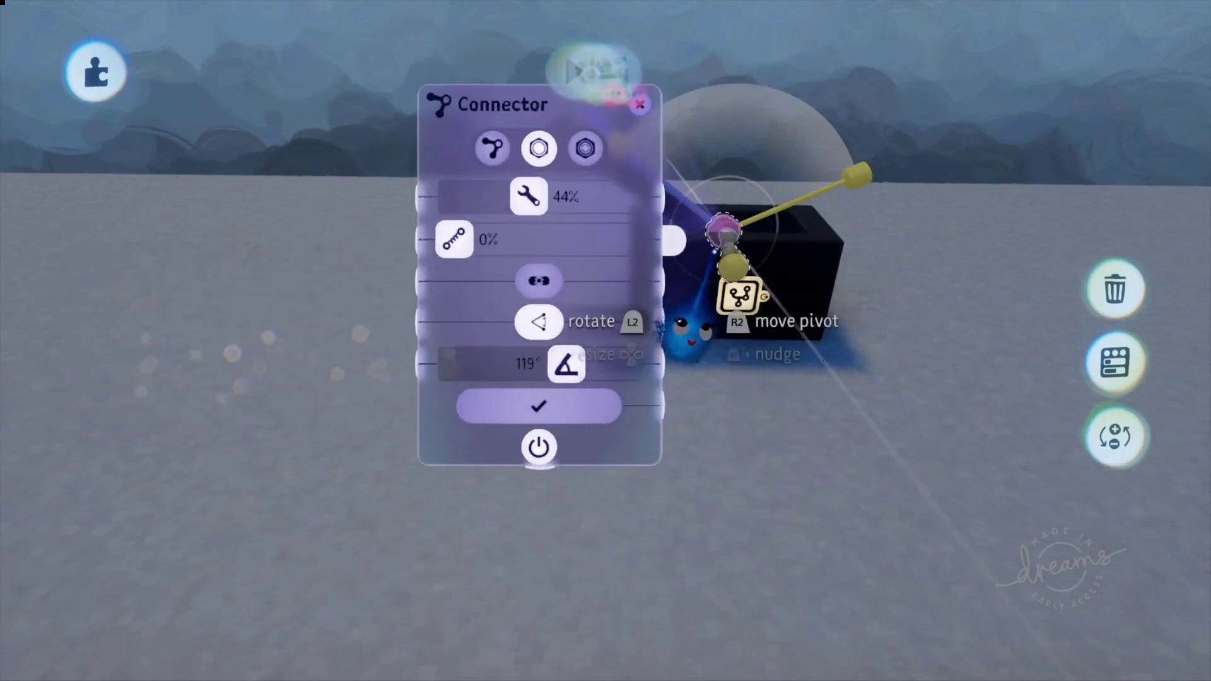
mouse_move(539, 322)
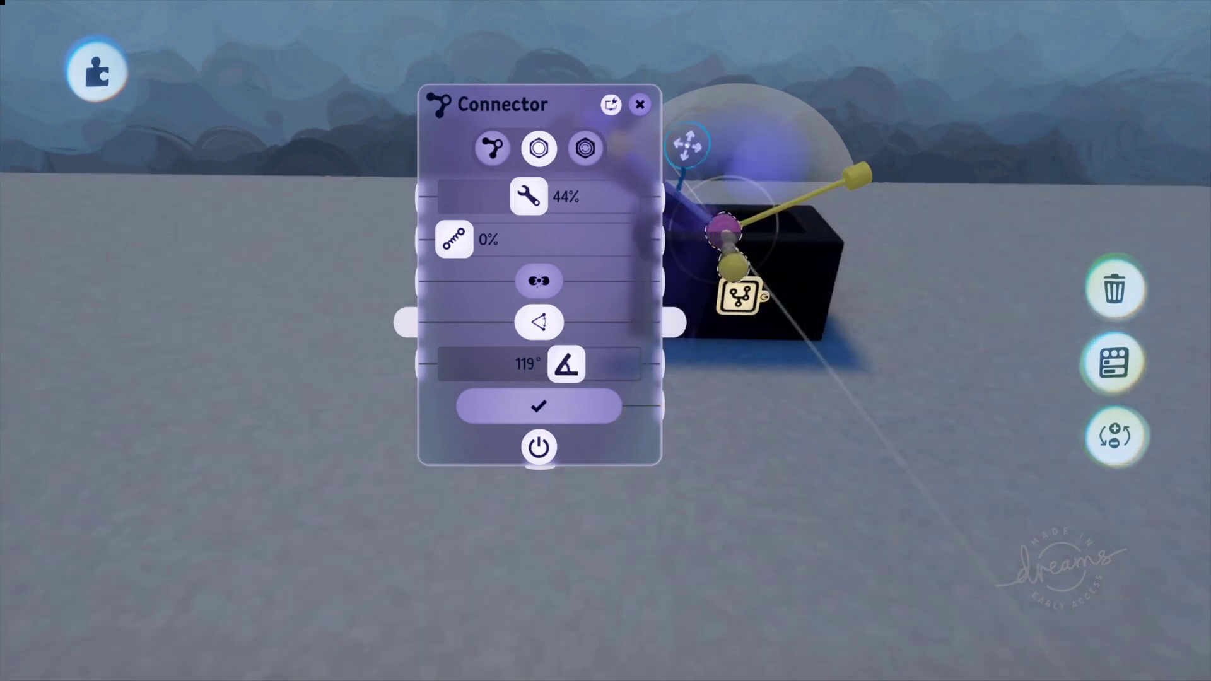
left_click_drag(542, 189, 315, 164)
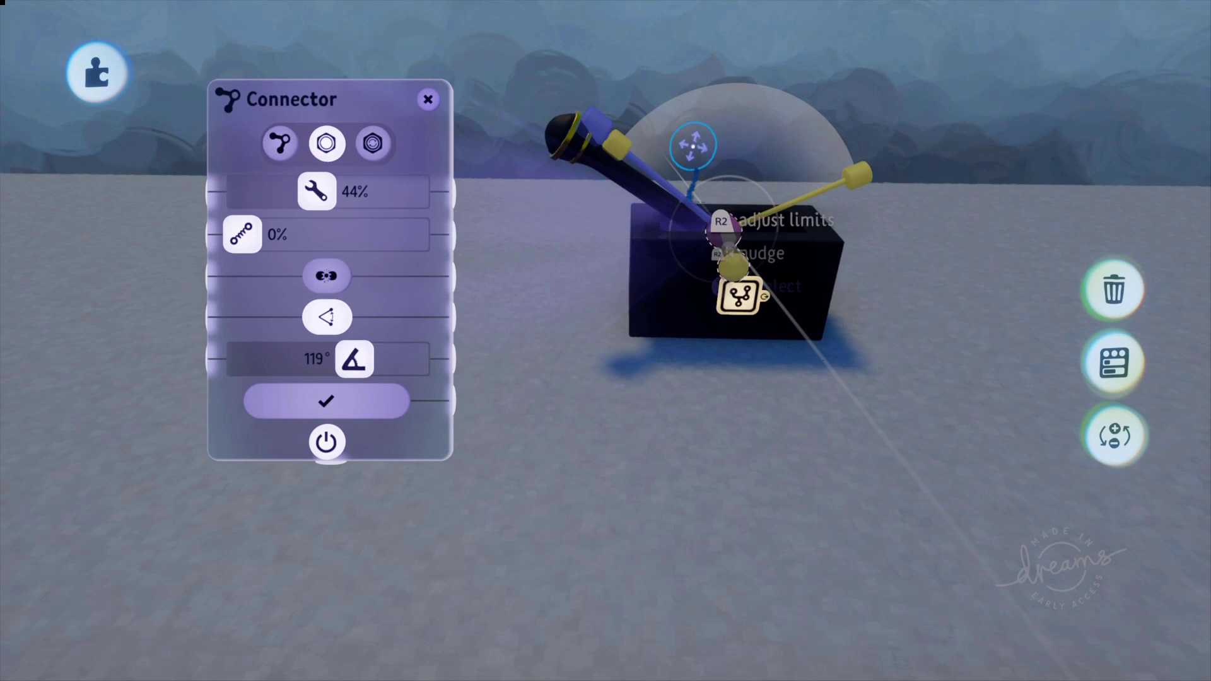
left_click(609, 255)
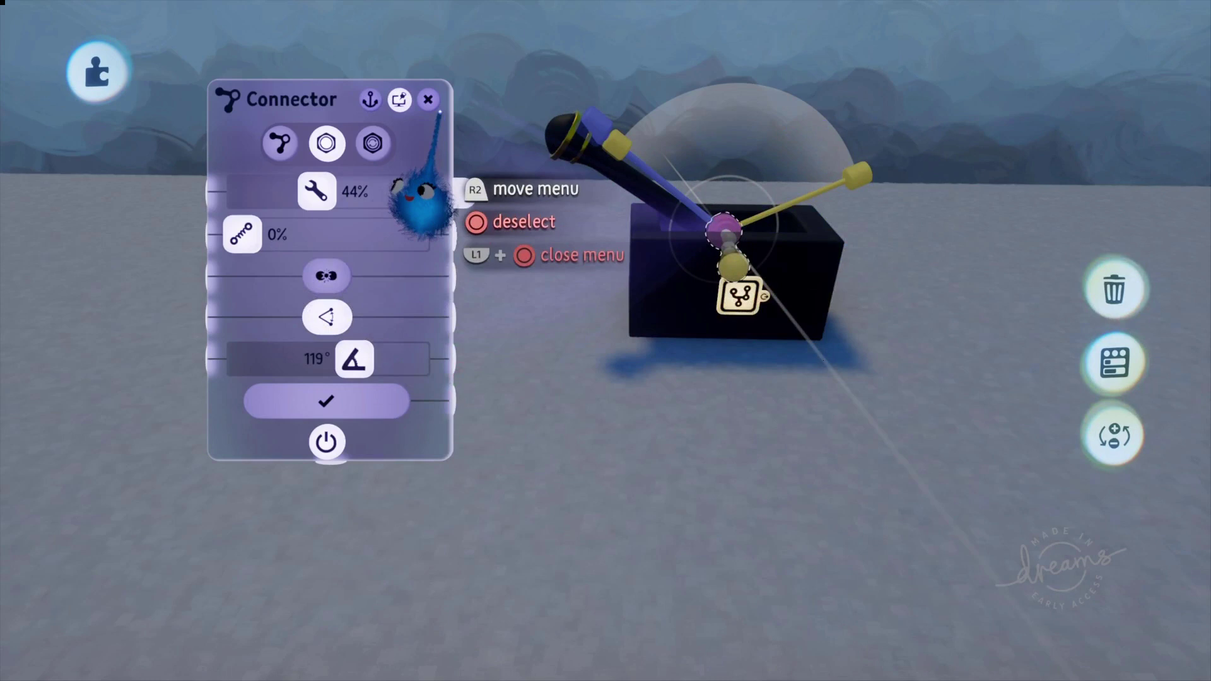
left_click(429, 99)
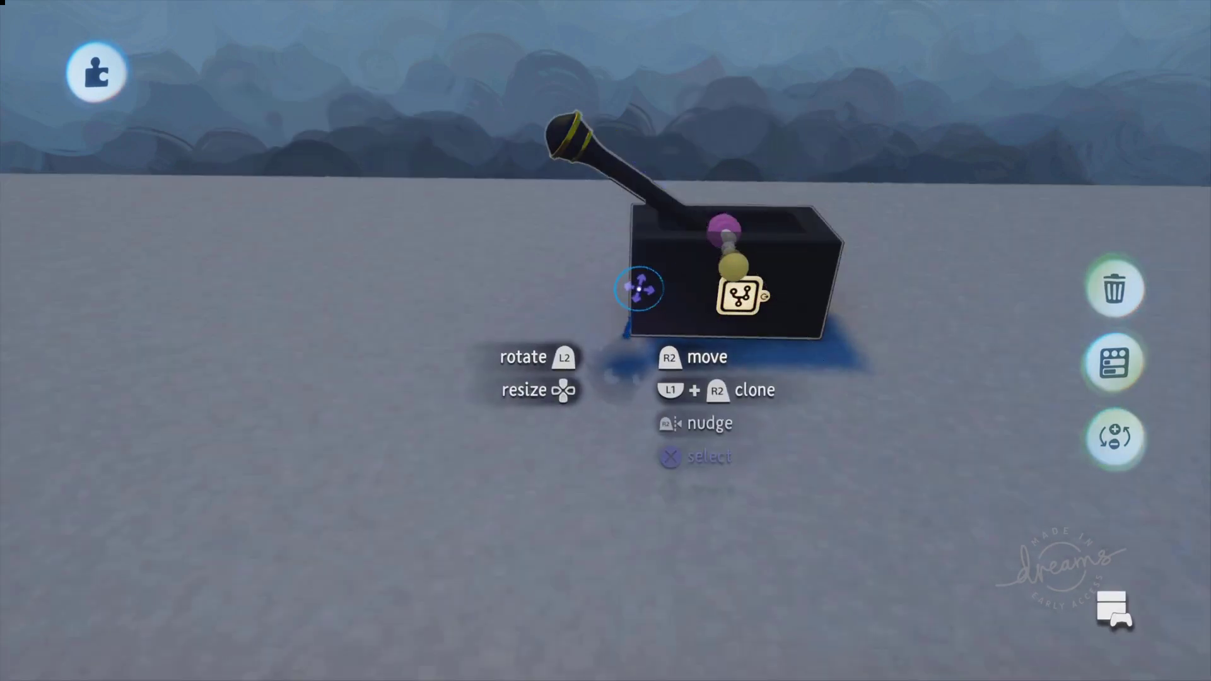
Step: Open the microchip on the lever box, place its canvas beside the lever, and select the Trigger Zone to show its area
scroll(657, 282, "down", 3)
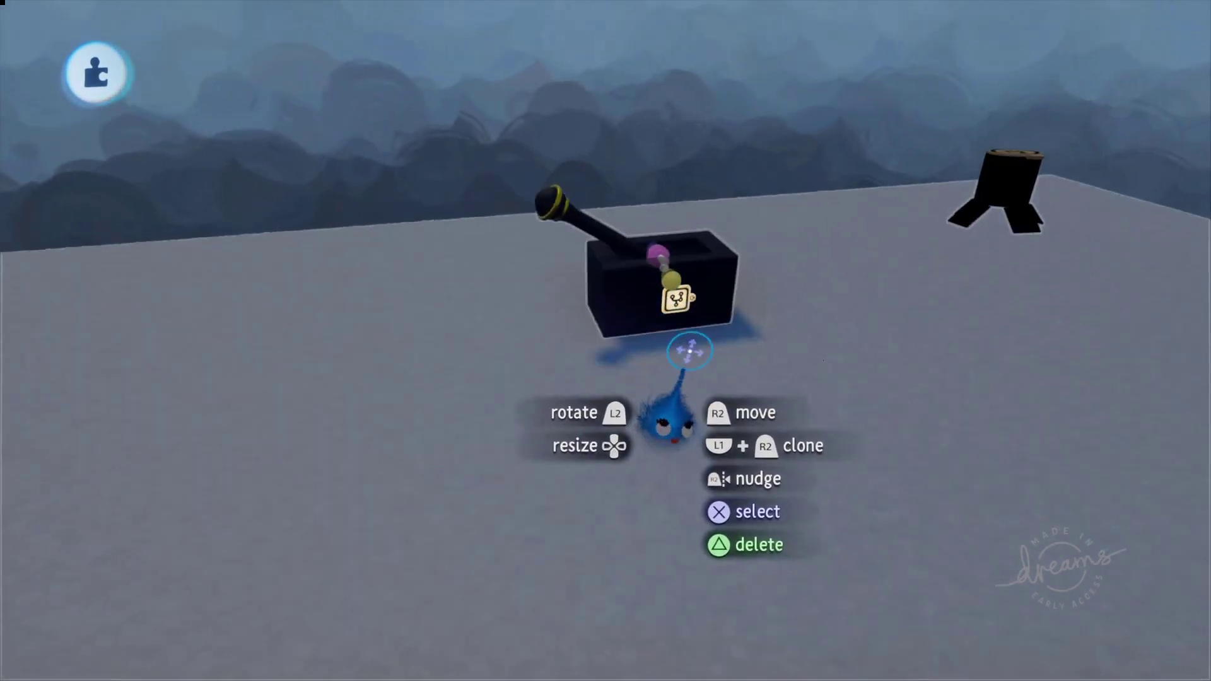
scroll(689, 348, "up", 3)
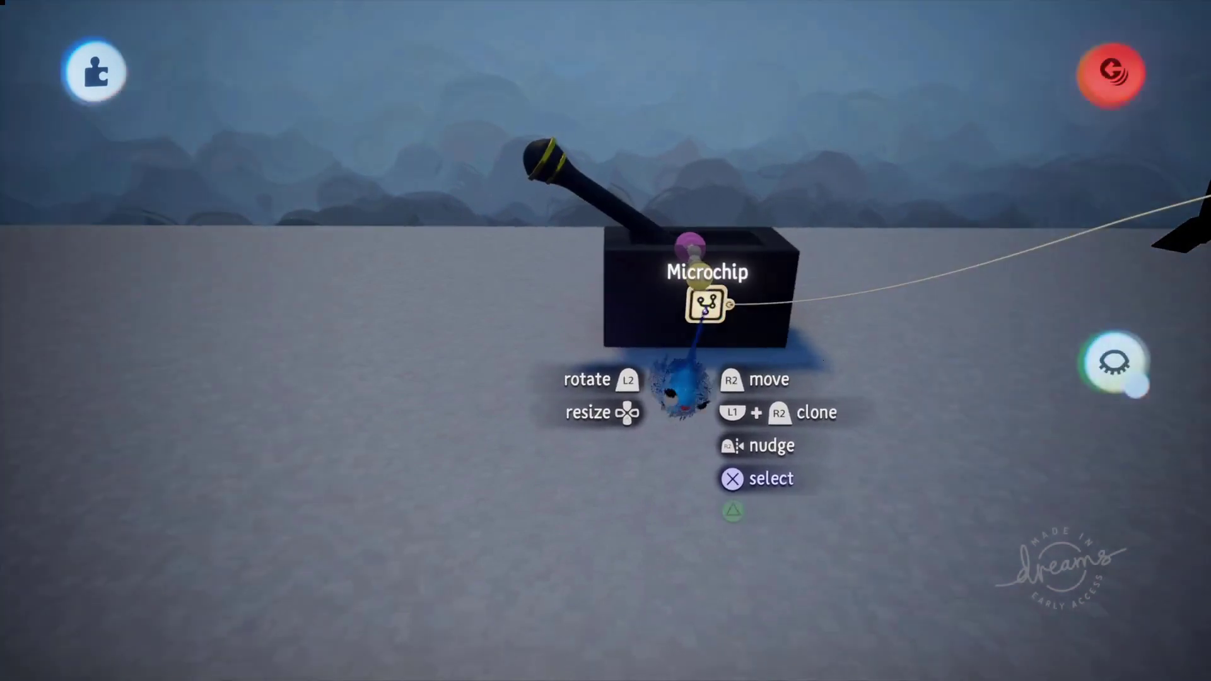
left_click(705, 307)
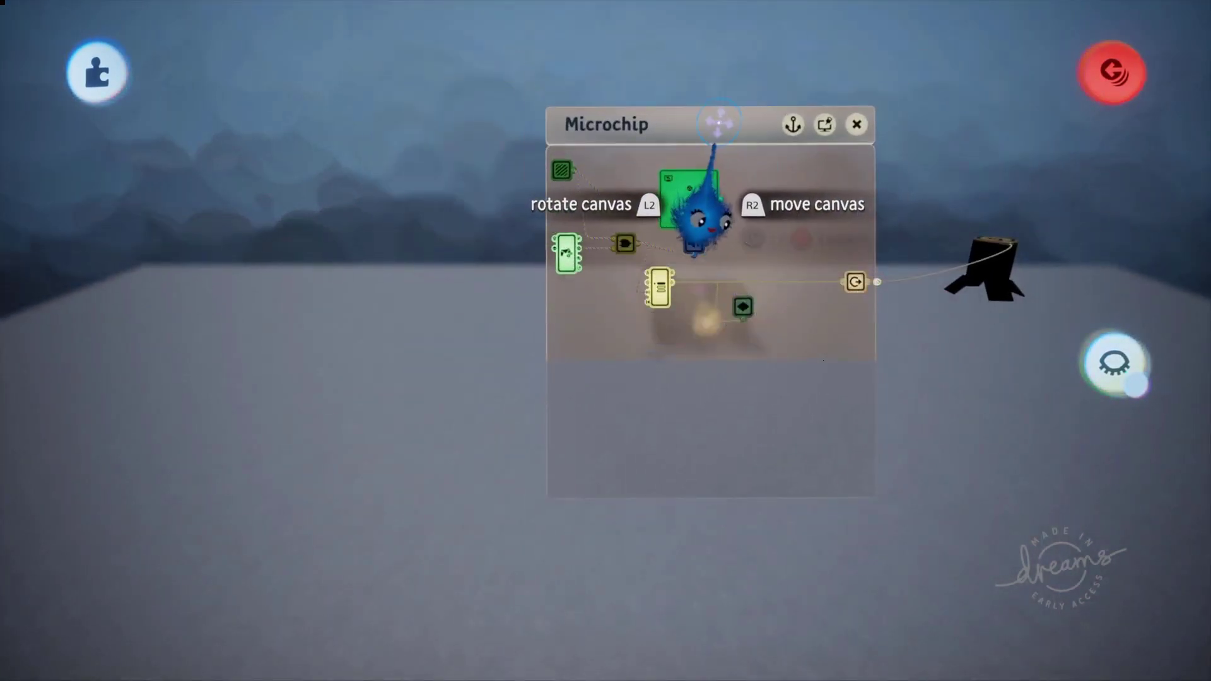
left_click_drag(681, 217, 406, 189)
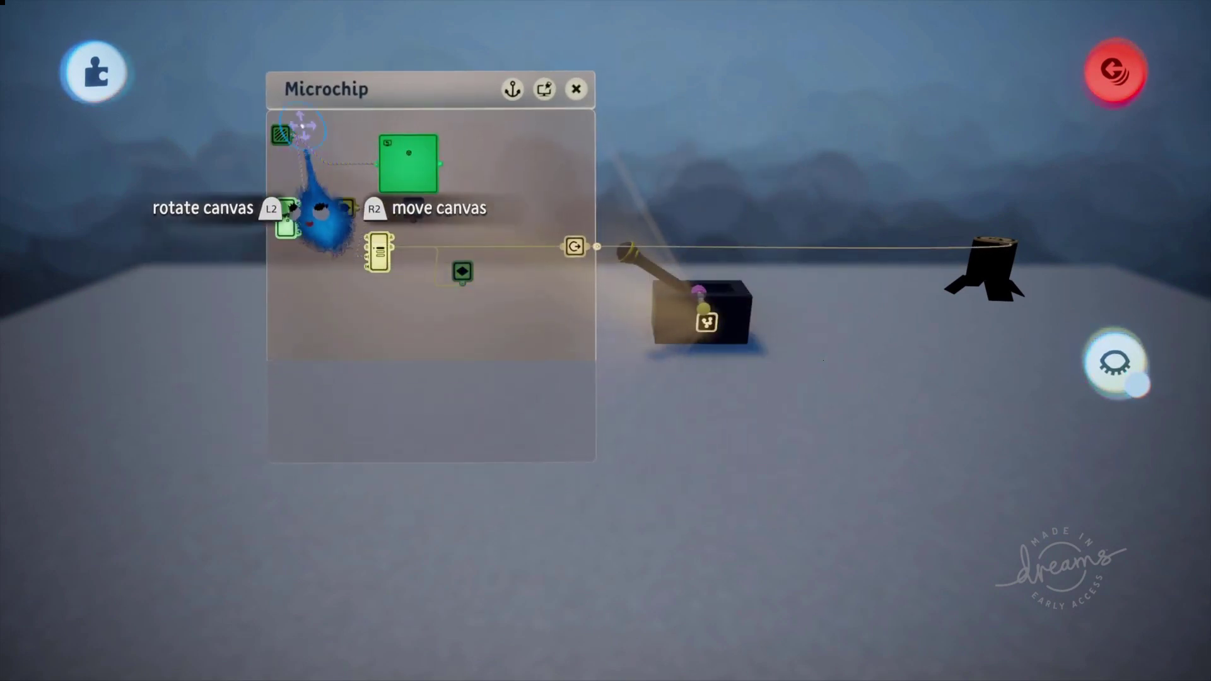
left_click(281, 134)
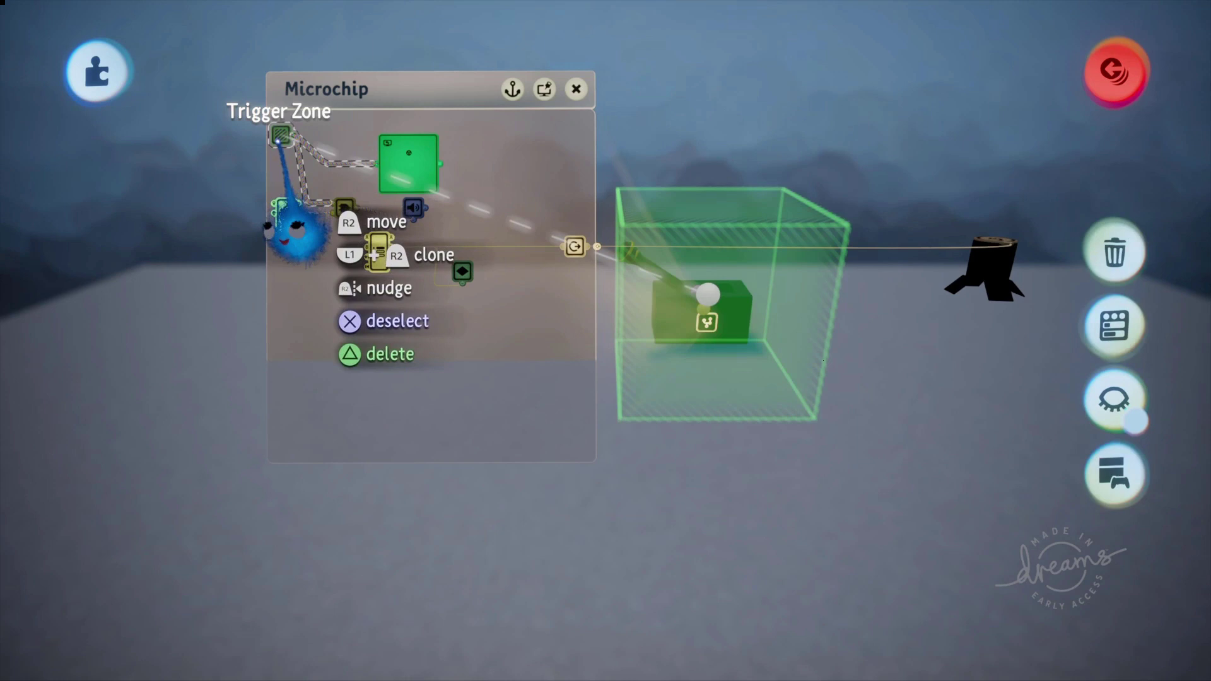
middle_click_drag(583, 434, 624, 429)
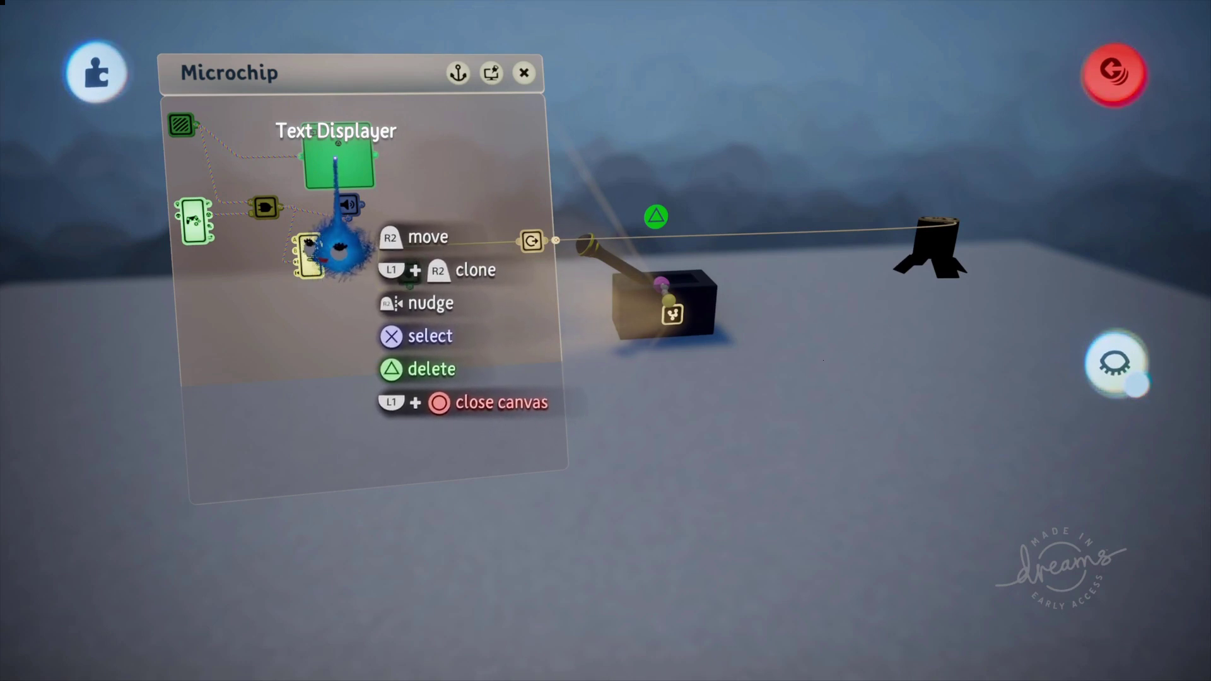
Step: Open the Text Displayer's text and try adding a "<" after the triangle symbol
left_click(344, 249)
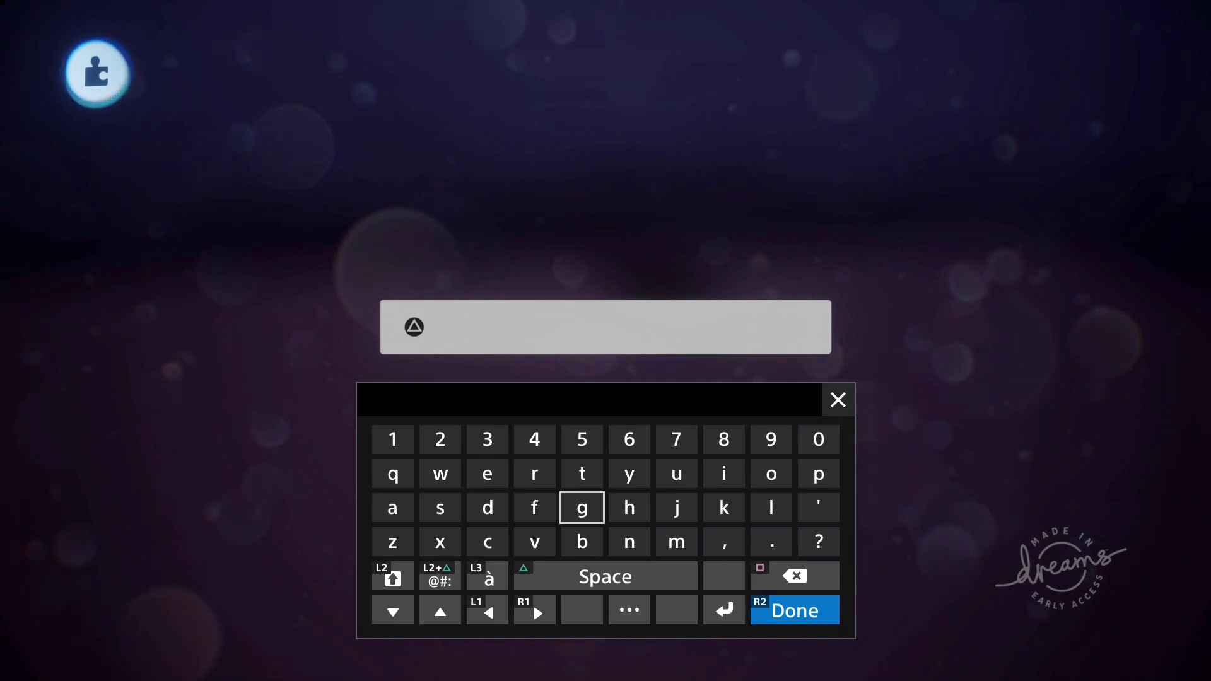
key("L2+triangle")
key("Left")
key("Left")
key("Left")
key("Left")
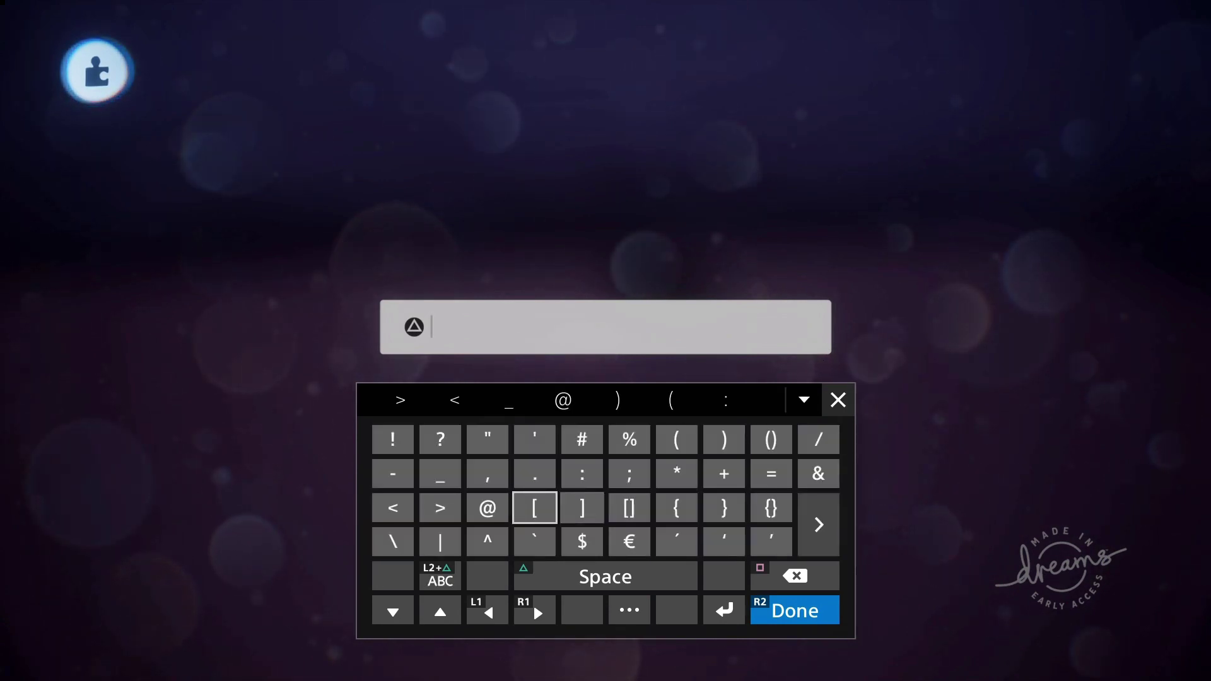
type("<")
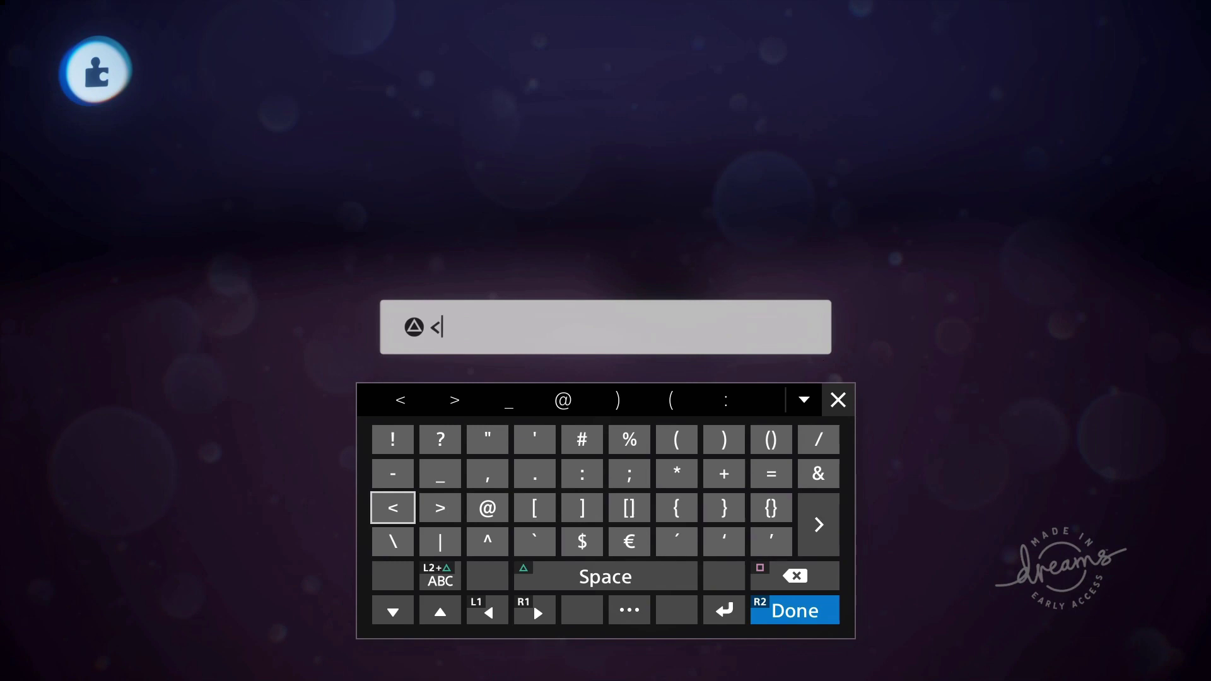
key("shift+Tab")
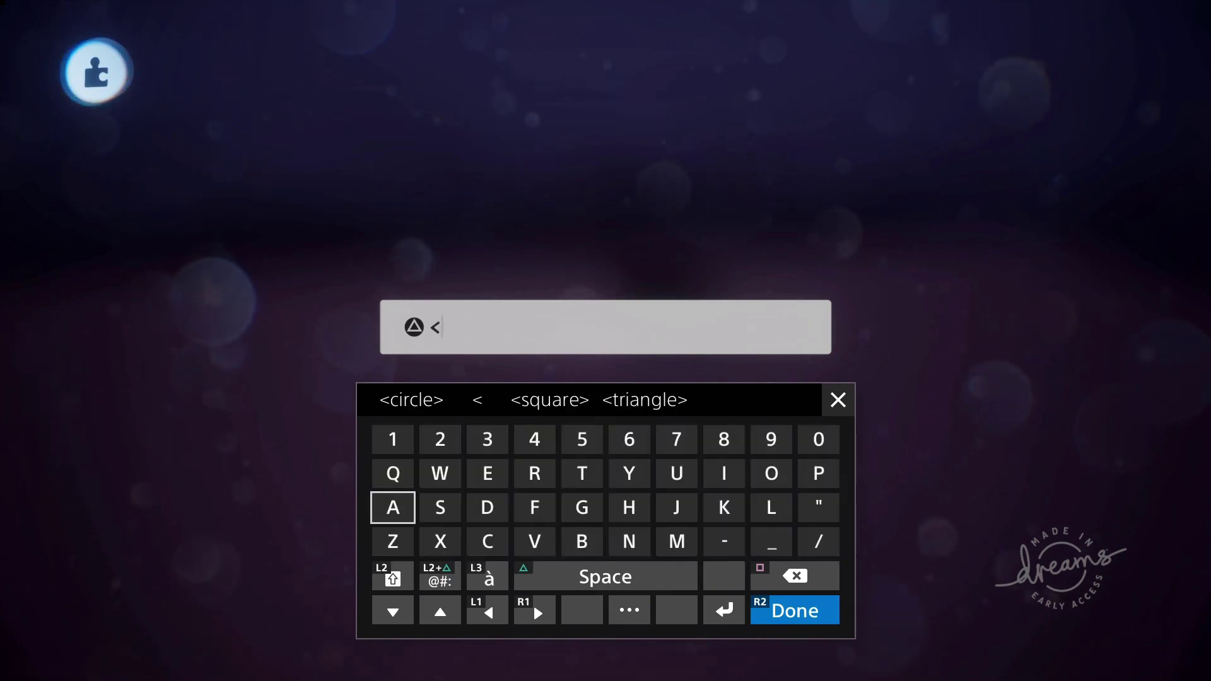
key("Escape")
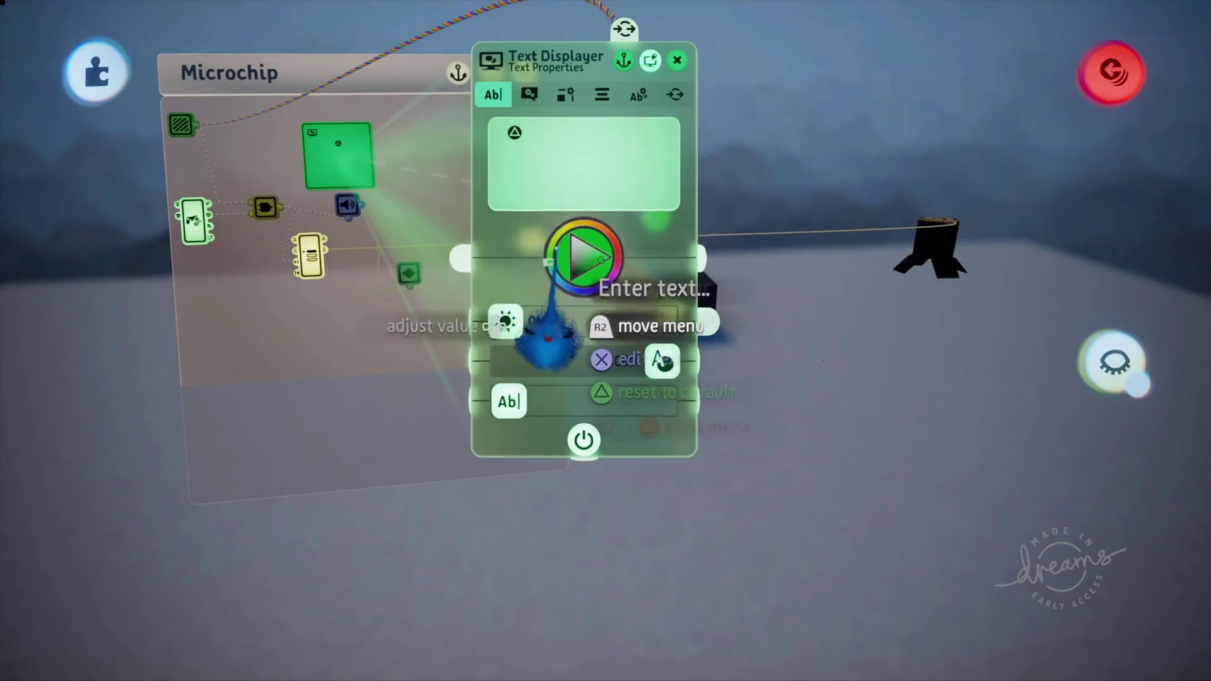
Step: Reopen the Text Displayer's text and begin a button tag after the triangle symbol with "<c"
left_click(561, 190)
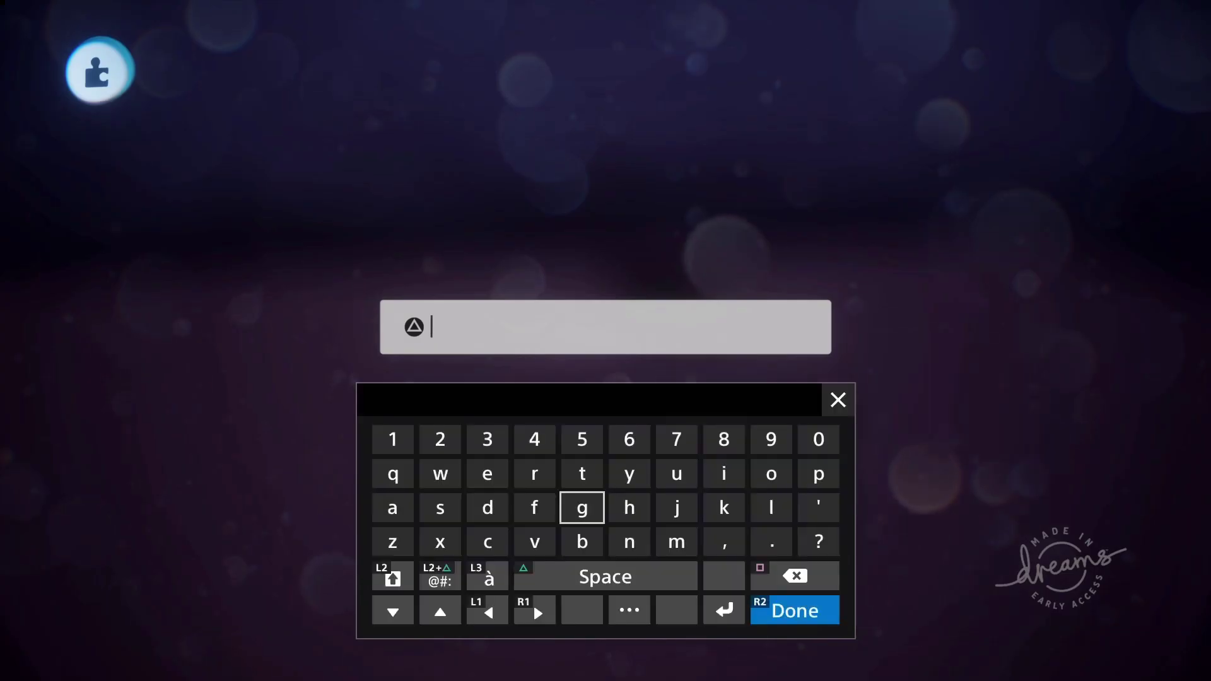
key("L2+triangle")
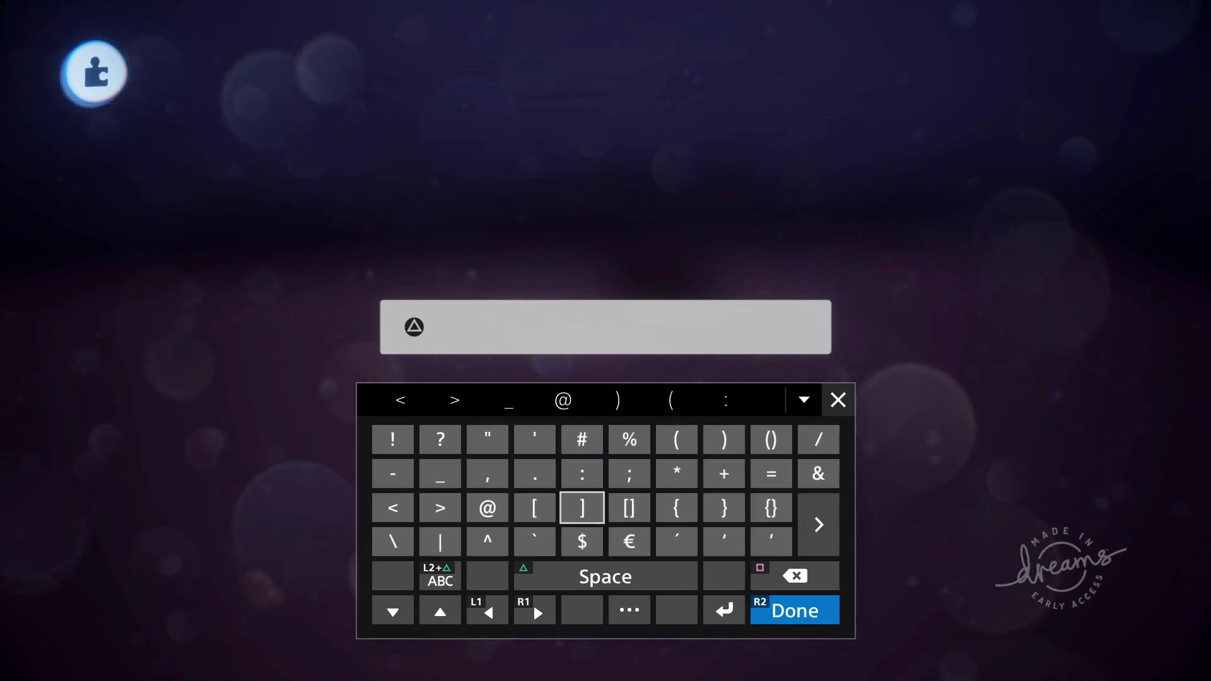
key("Left")
key("Left")
key("Left")
key("Left")
type("<")
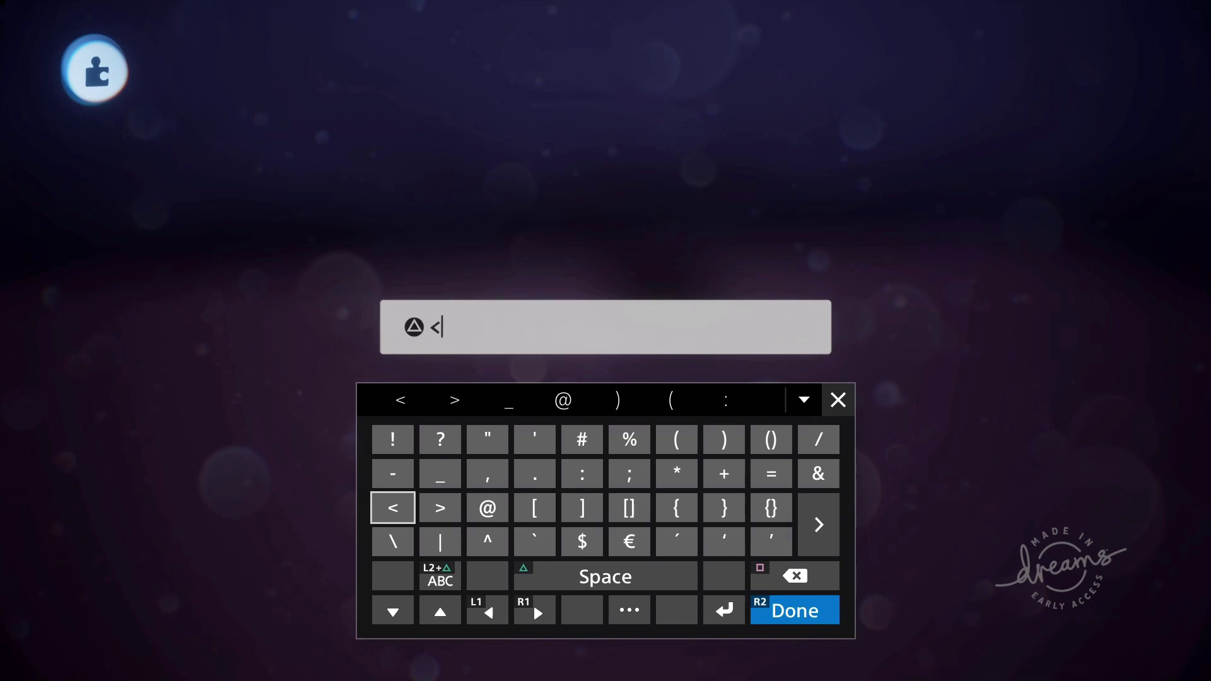
key("L2+triangle")
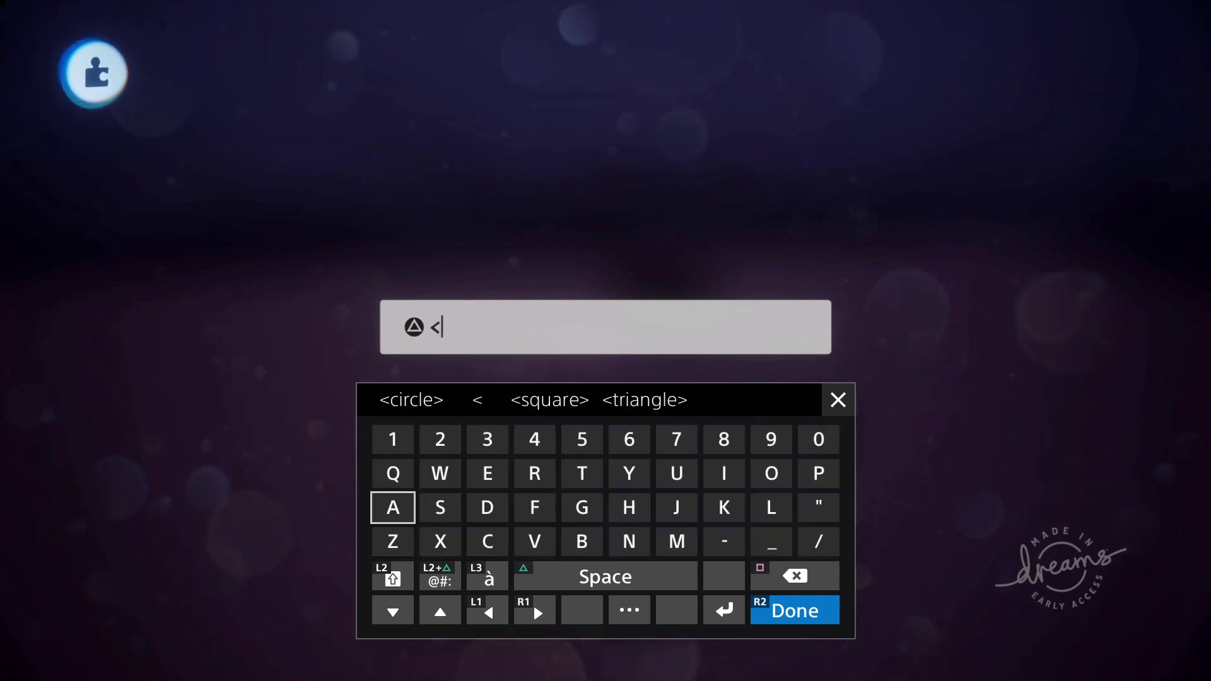
key("Right")
key("Right")
key("Down")
type("c")
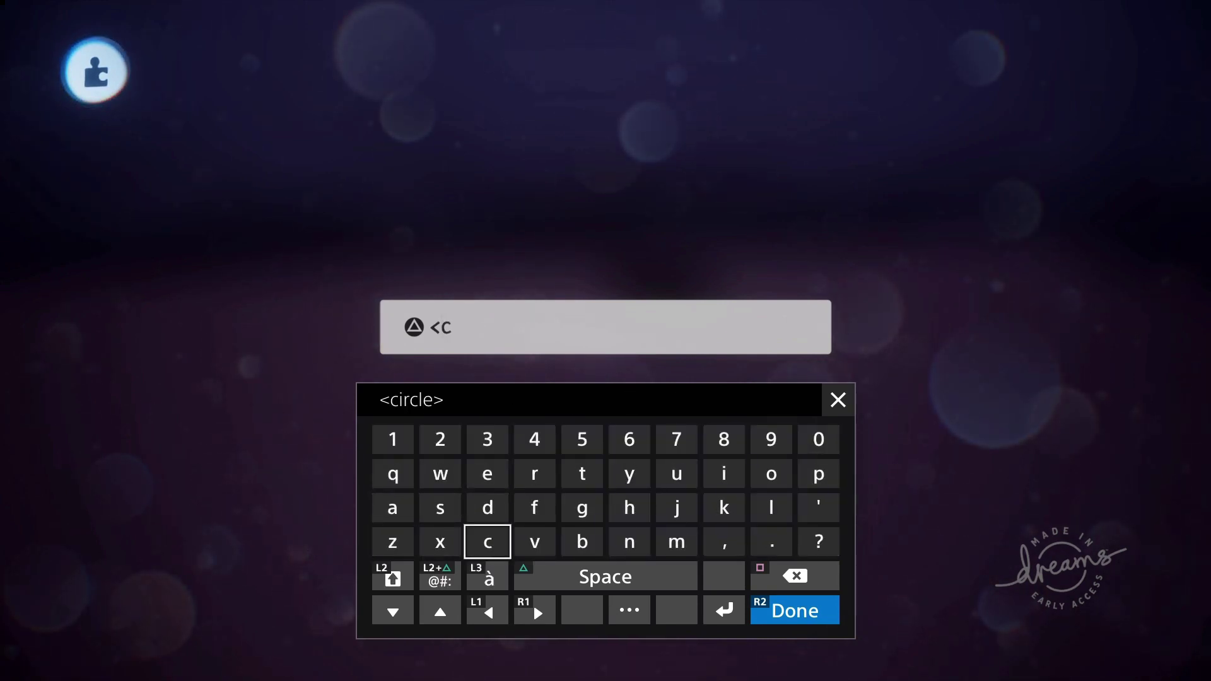
key("Up")
key("Up")
key("Right")
key("Right")
key("Right")
key("Right")
key("Right")
key("Right")
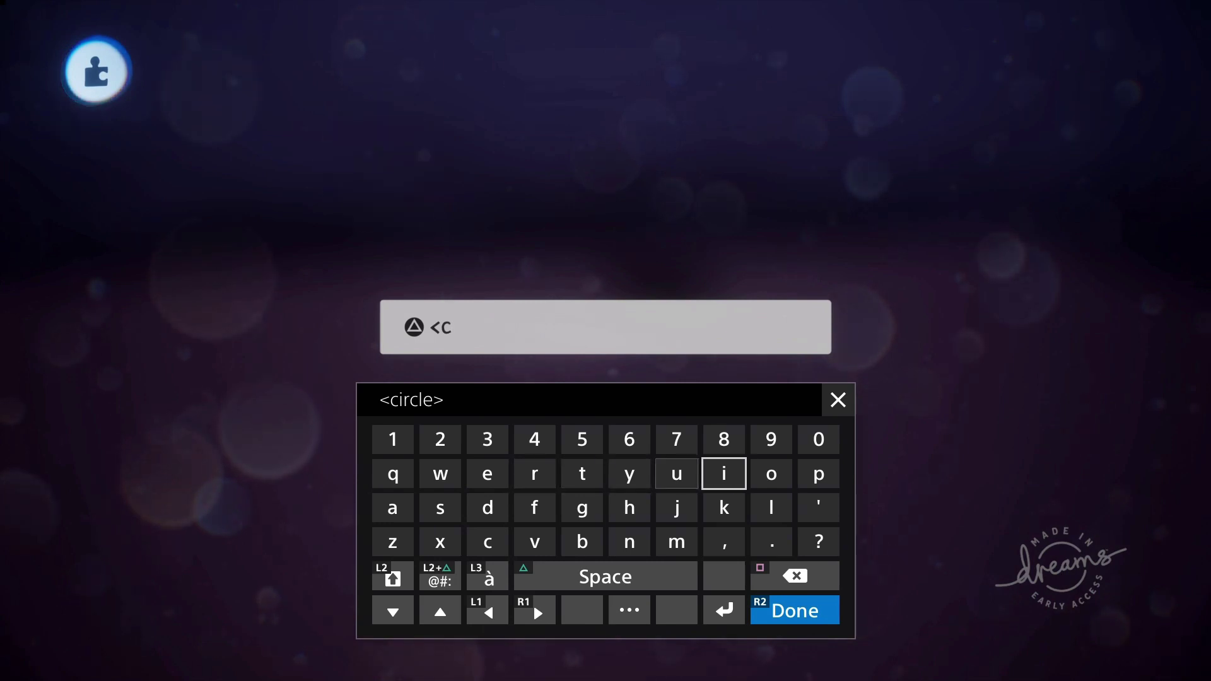
type("i")
key("Left")
key("Left")
key("Left")
key("Left")
type("r")
key("Down")
key("Down")
key("BackSpace")
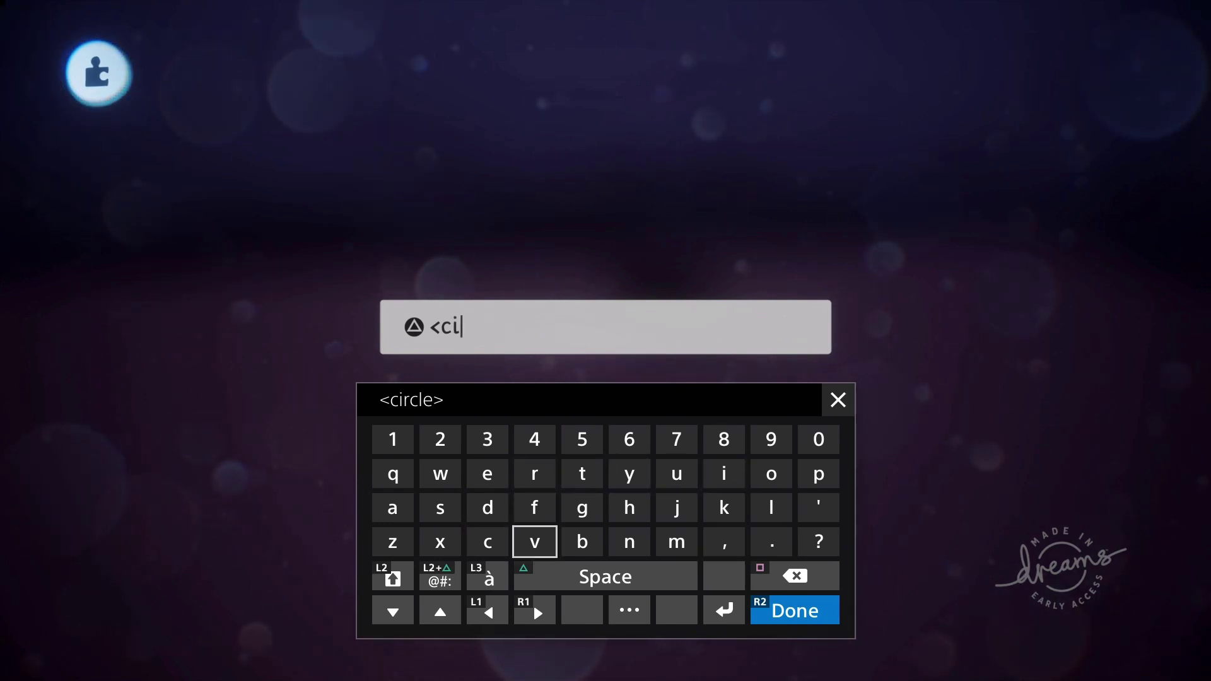
key("BackSpace")
Step: Extend the tag after the triangle symbol to read "<cross"
key("Up")
key("Up")
type("r")
key("Right")
key("Right")
key("Right")
key("Right")
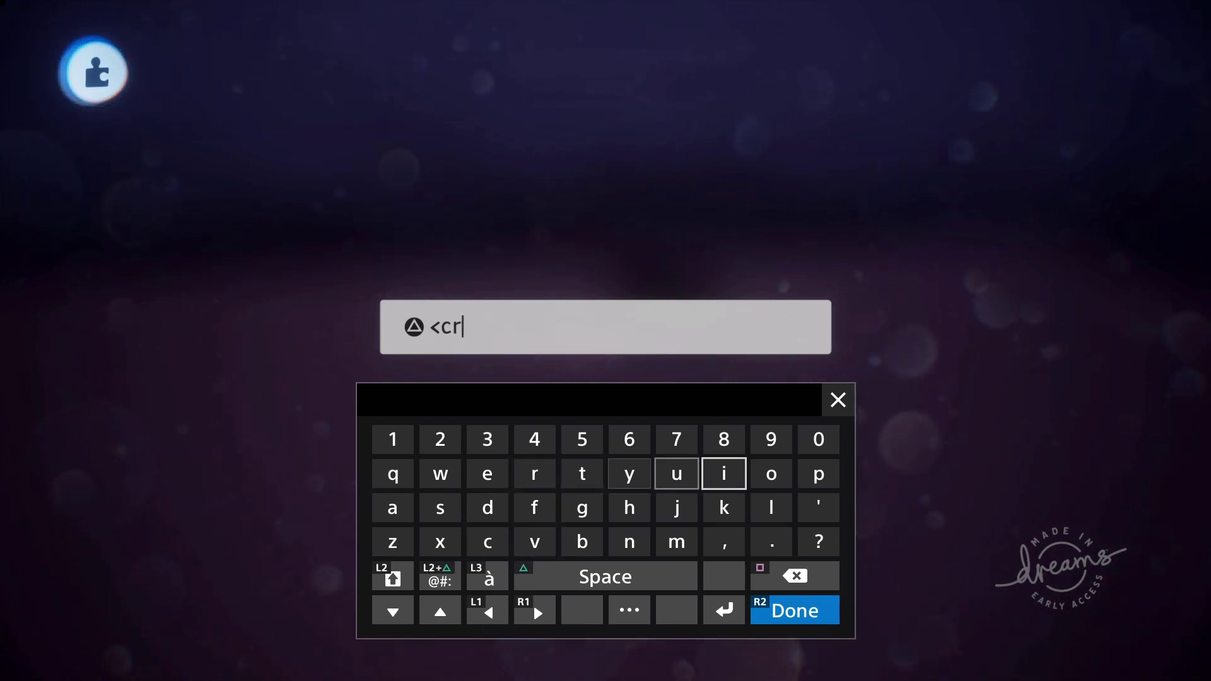
key("Right")
type("o")
key("Left")
key("Left")
key("Left")
key("Left")
key("Left")
key("Left")
key("Down")
key("Left")
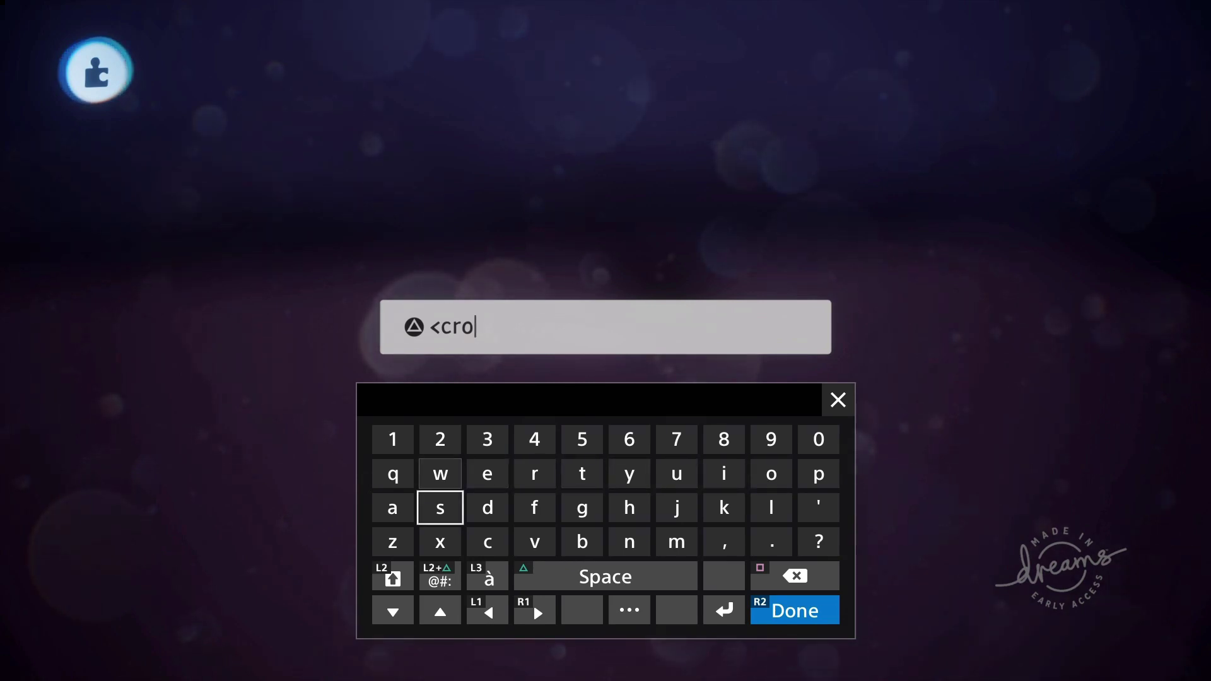
type("ss")
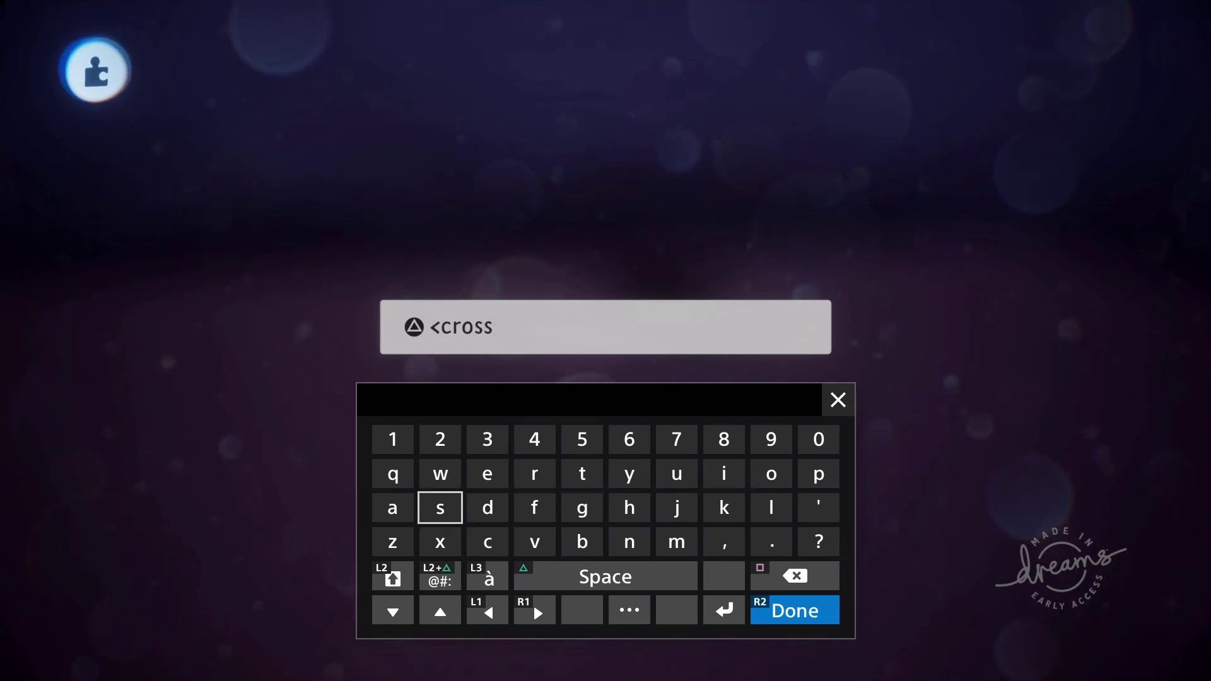
Step: Discard the cross button tag and return to the Text Displayer's text properties with only the triangle symbol
key("shift")
type(">")
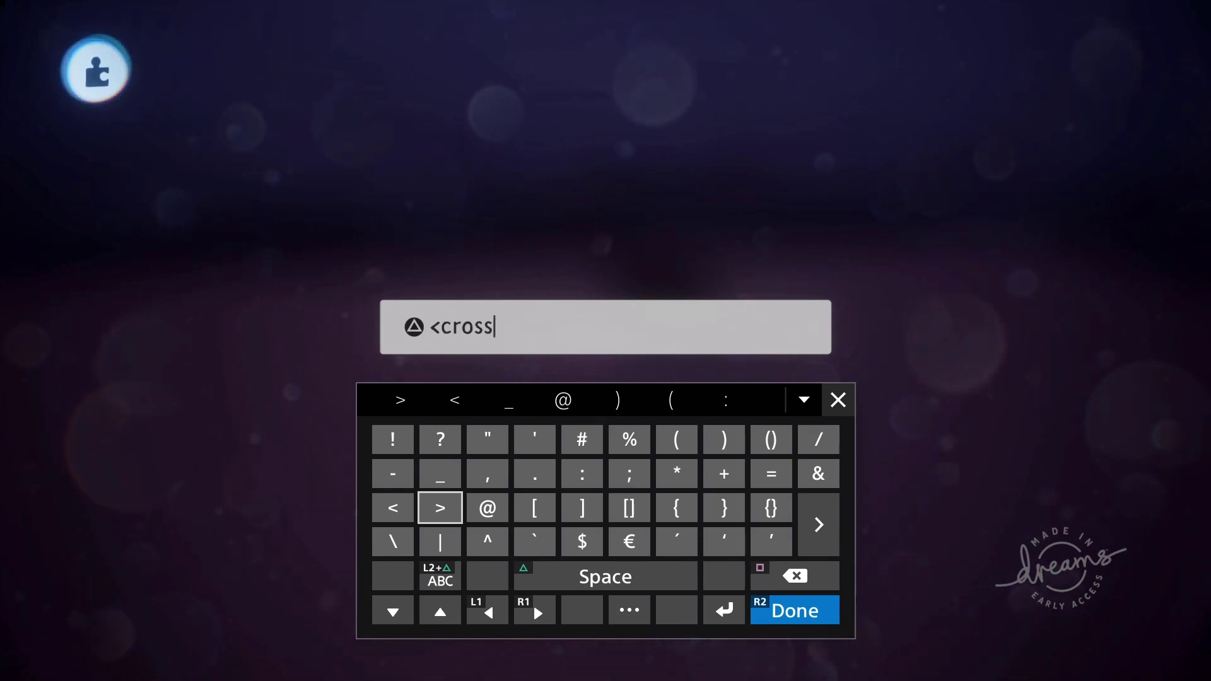
key("BackSpace")
key("Return")
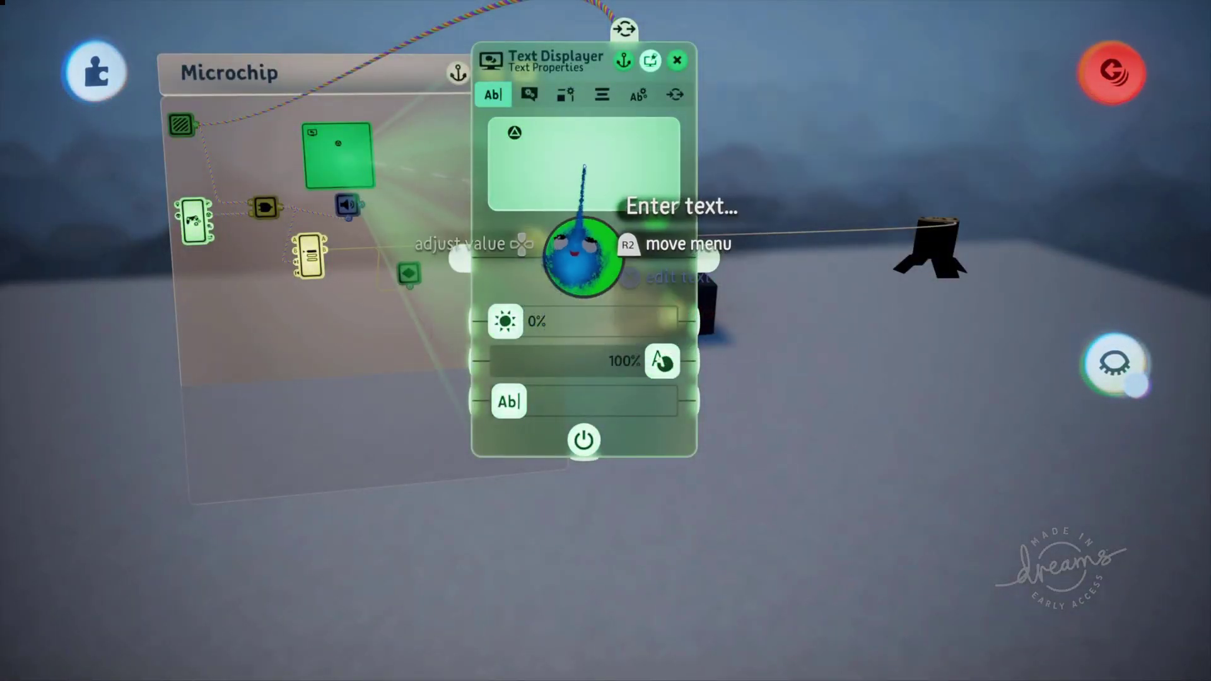
Step: Review the Text Displayer's text box and border properties, and turn off In Scene in its settings
left_click(530, 94)
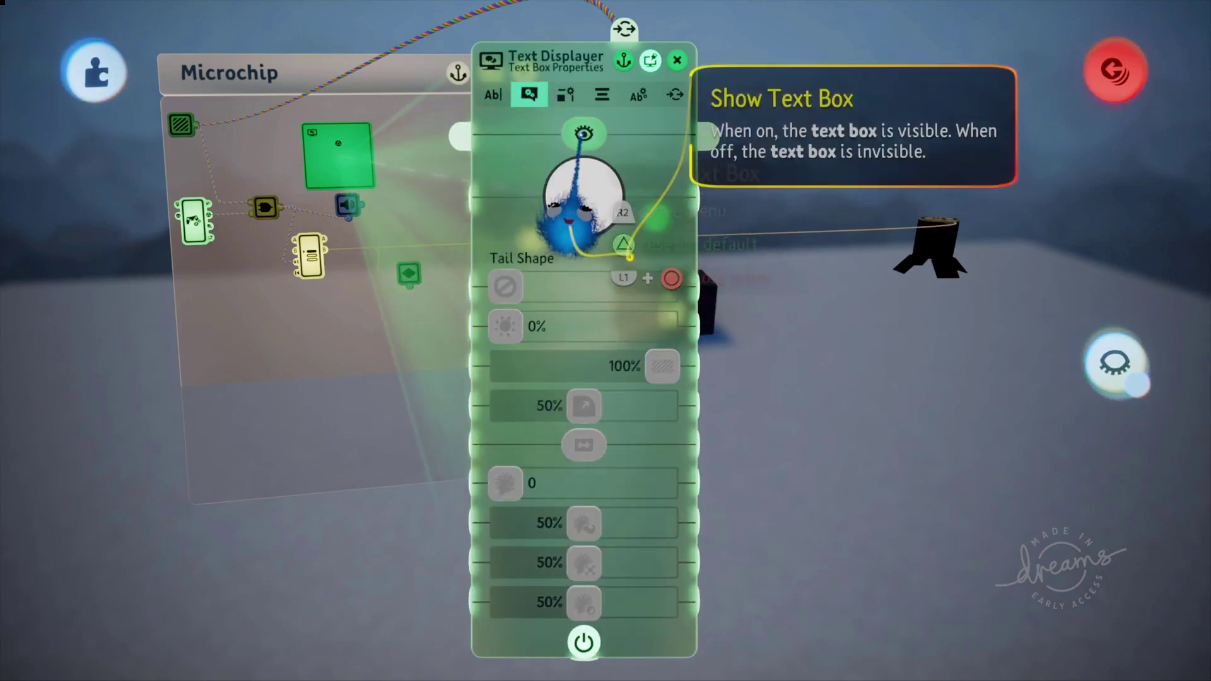
key("R1")
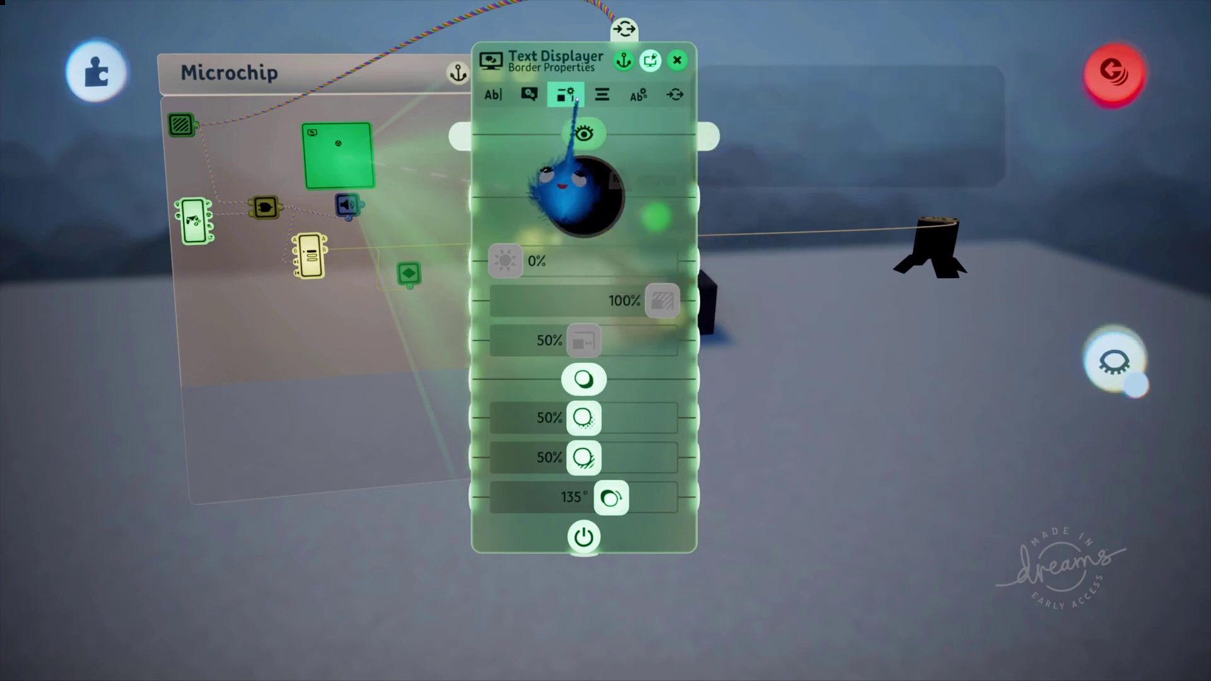
left_click(634, 95)
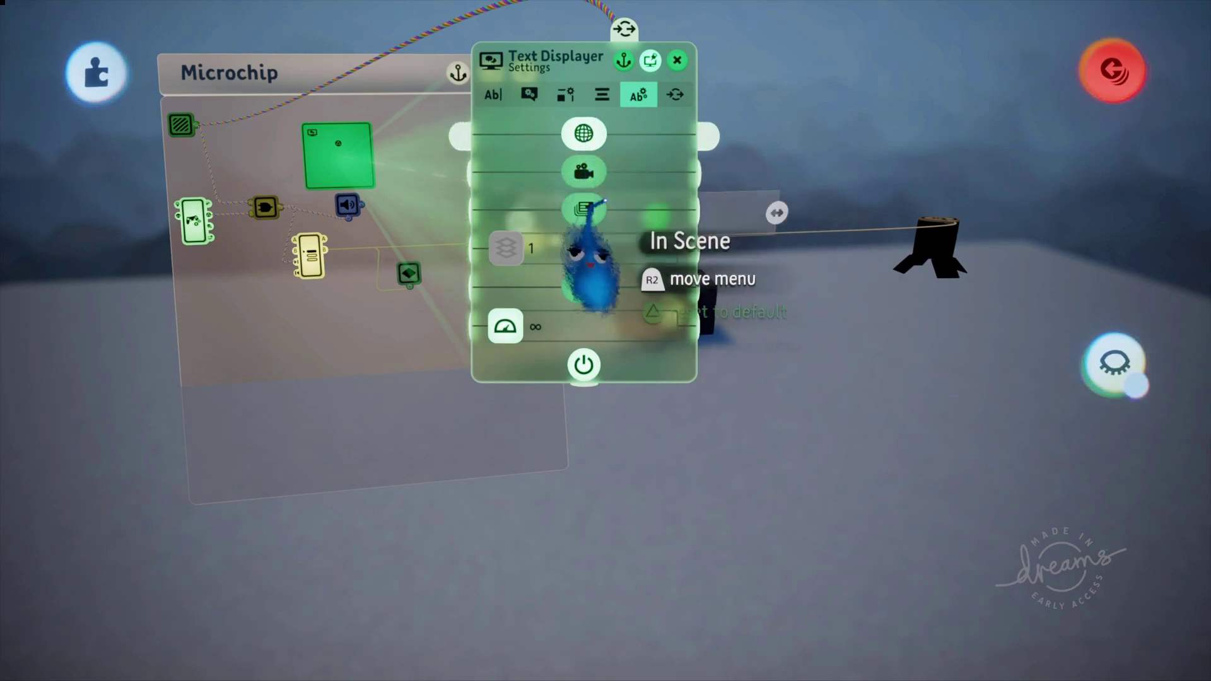
left_click(589, 129)
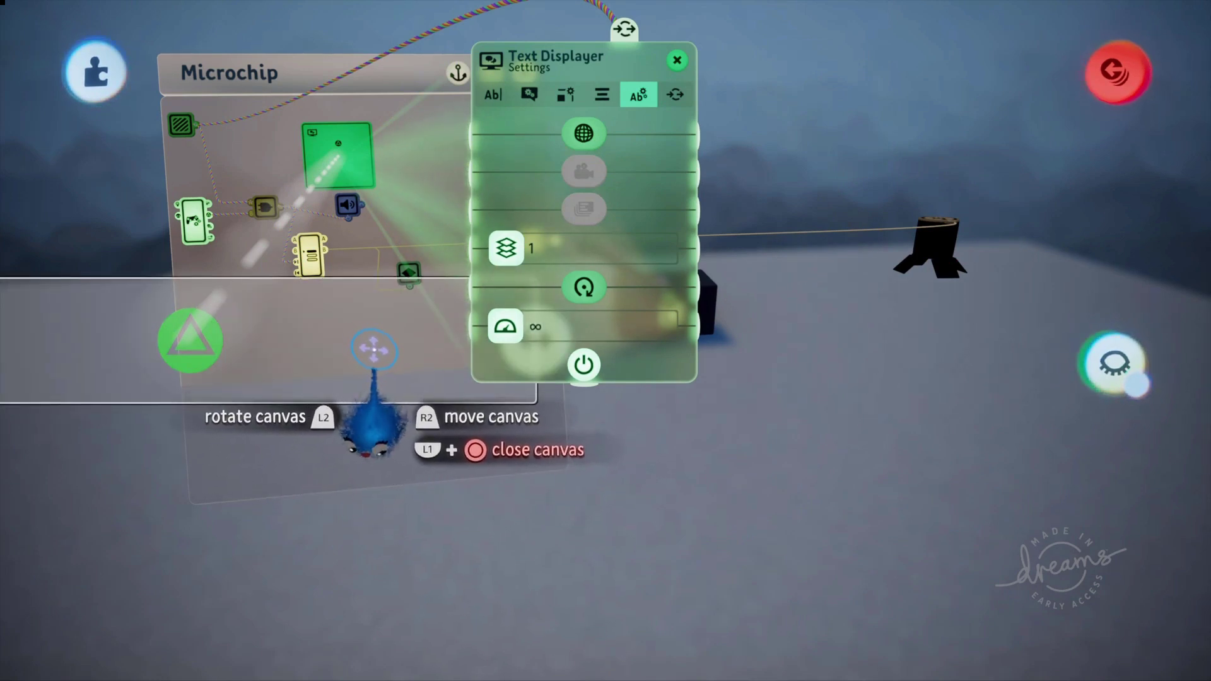
Step: Turn the Text Displayer's In Scene setting back on and close its settings
left_click(583, 132)
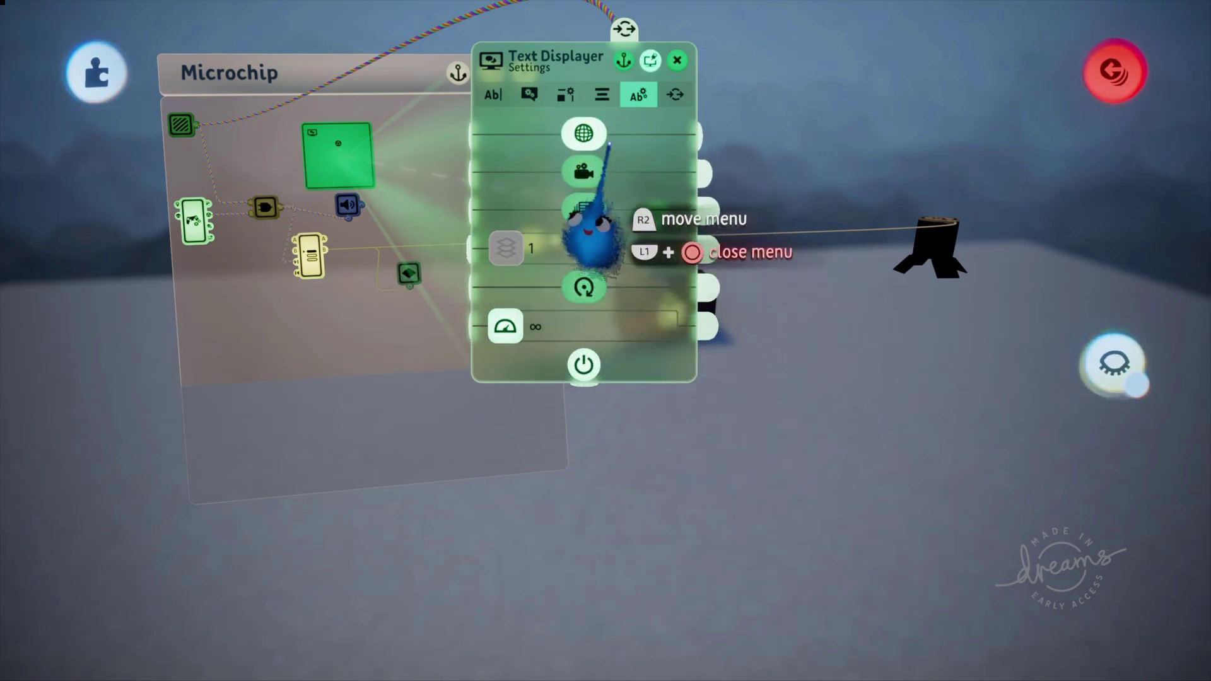
left_click_drag(533, 158, 416, 375)
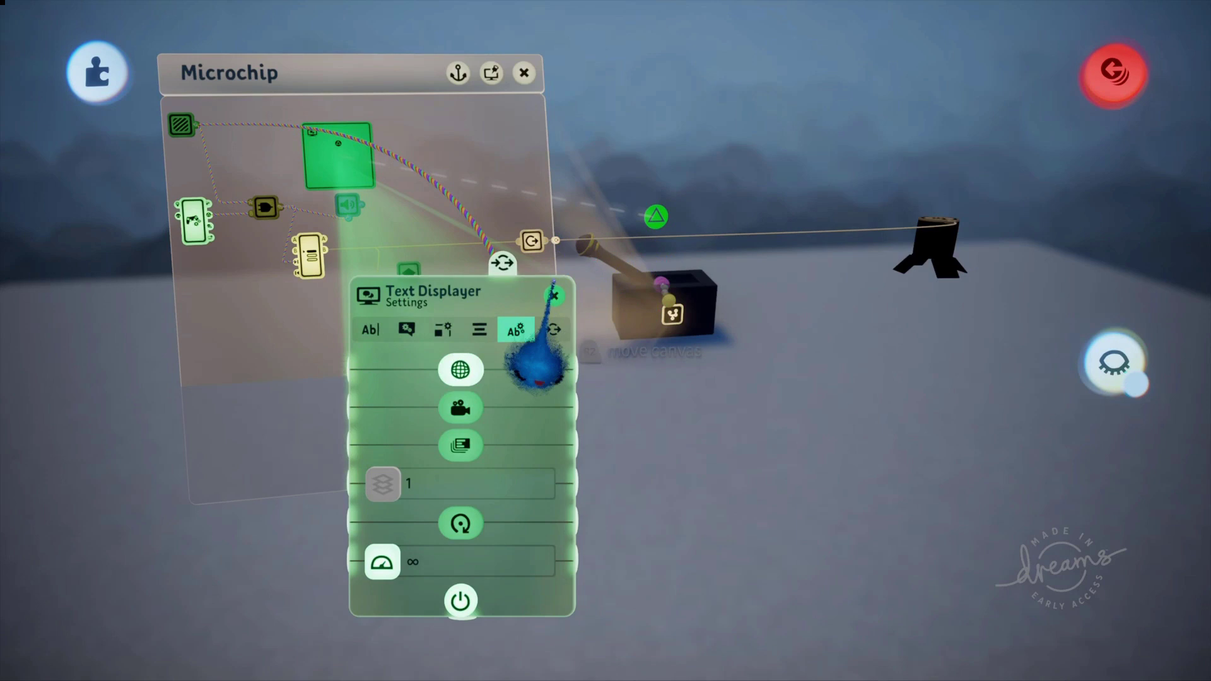
left_click(554, 296)
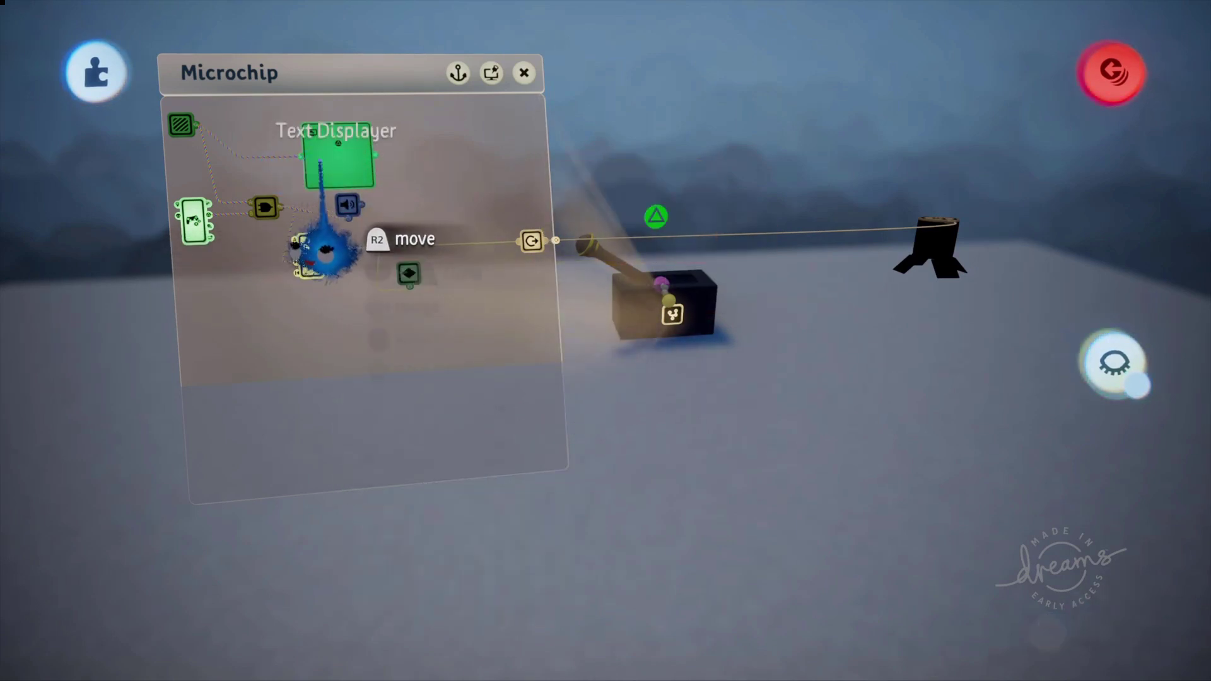
Step: Open the Controller Sensor's properties beside the microchip and examine its Remote Controllable possession mode
left_click(193, 221)
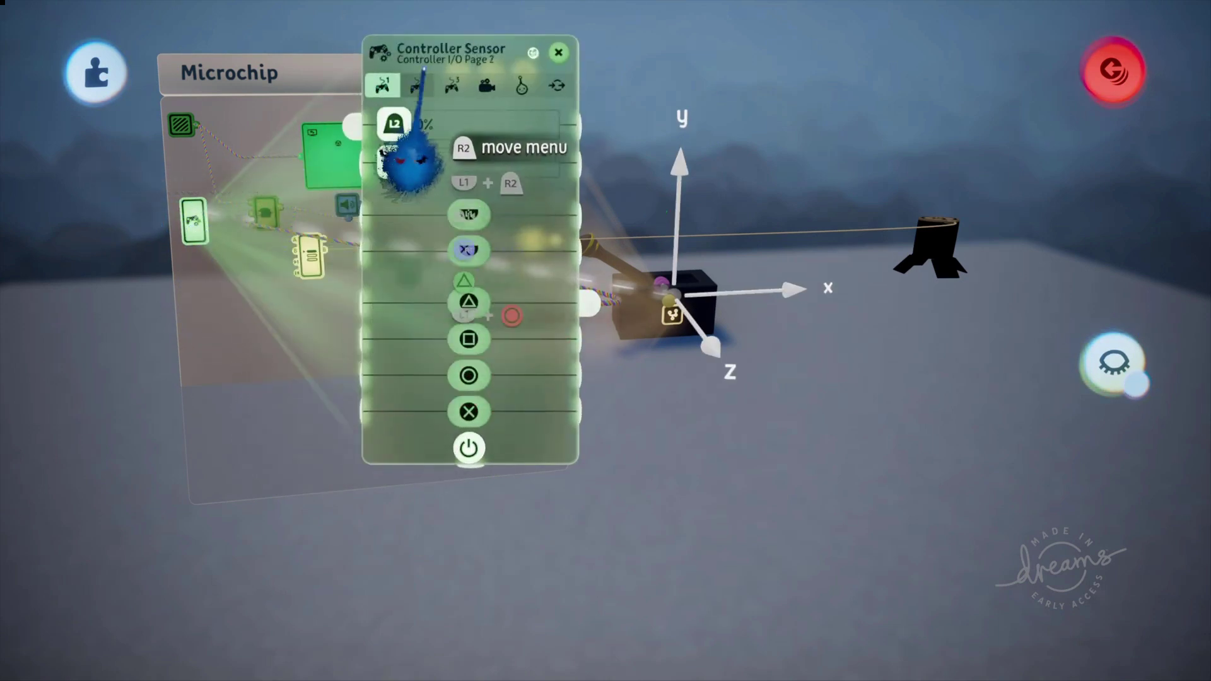
left_click_drag(434, 50, 140, 167)
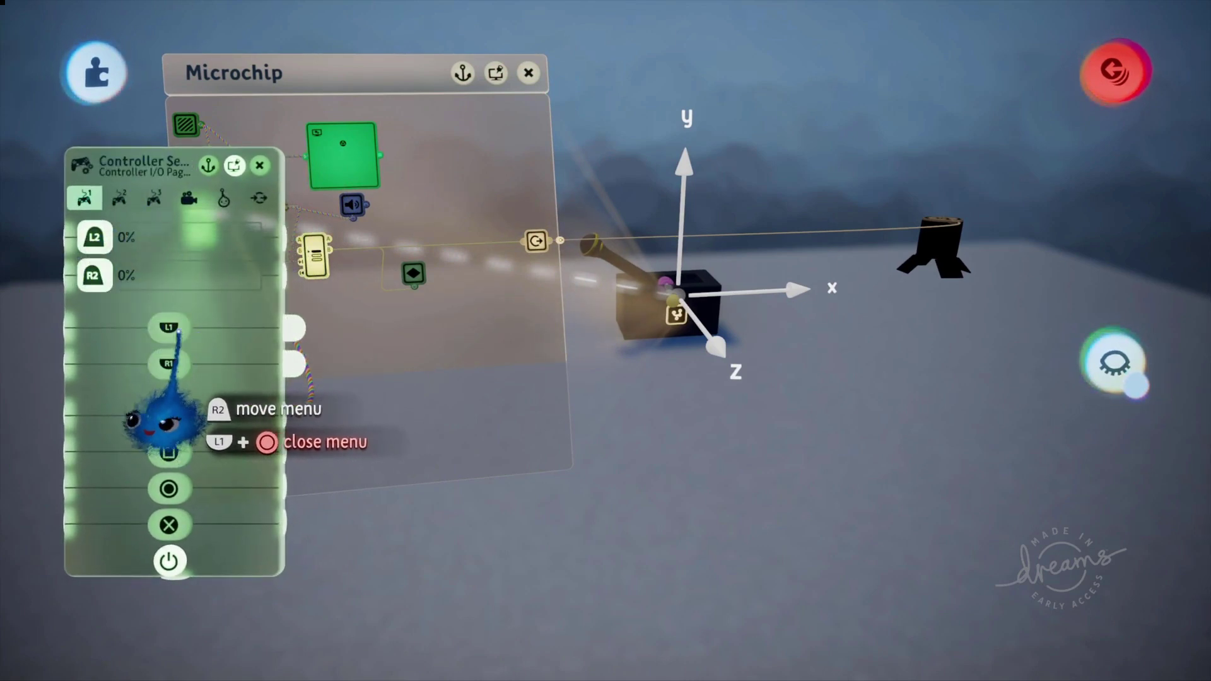
left_click(223, 199)
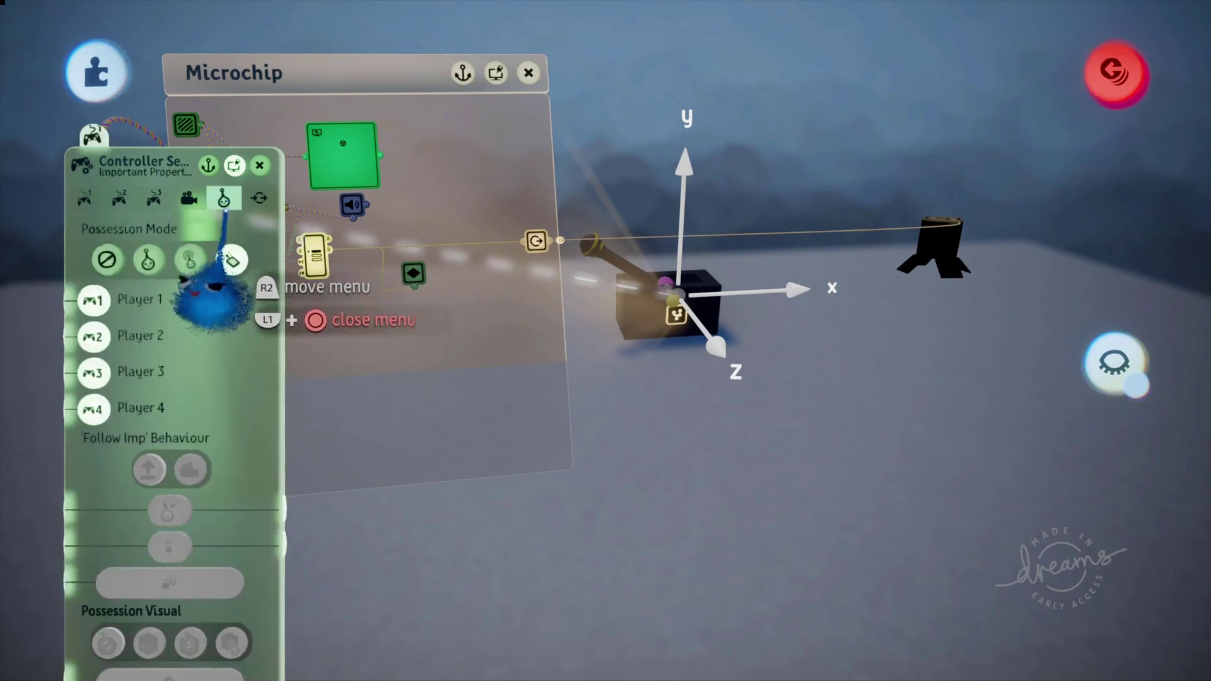
mouse_move(232, 261)
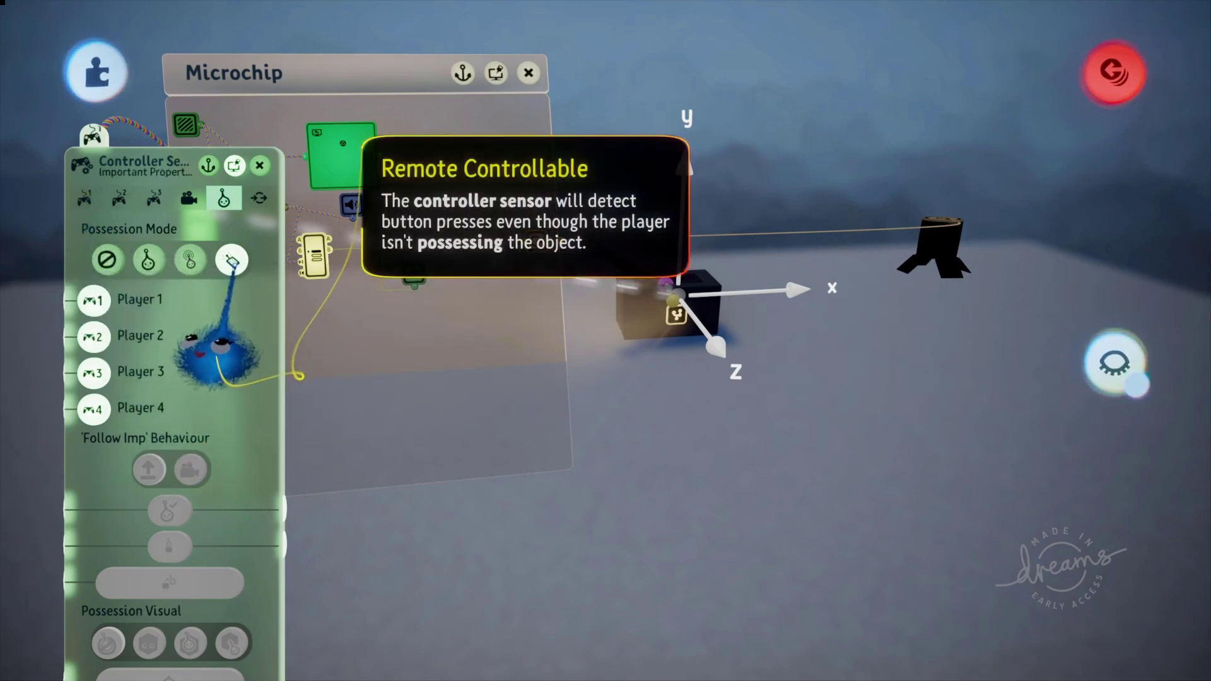
Step: Examine the Controller Sensor's triangle button output on its first I/O page and where it connects, and close the properties
left_click(84, 198)
left_click_drag(130, 157, 22, 99)
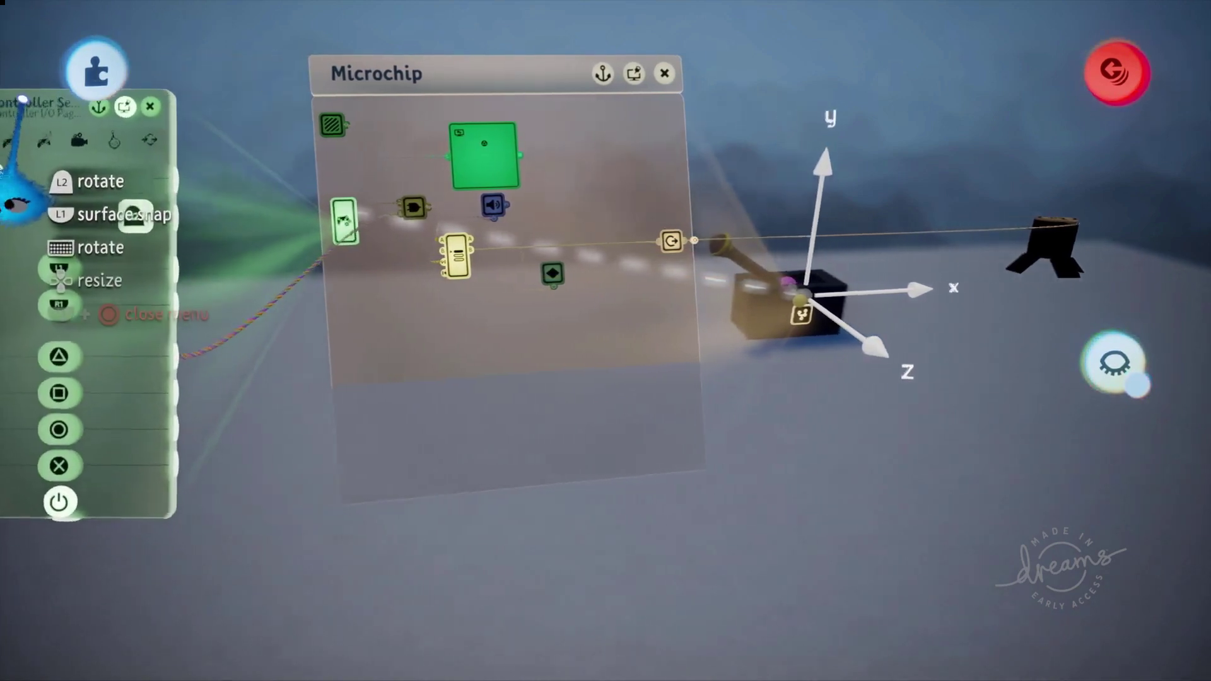
left_click_drag(16, 202, 69, 189)
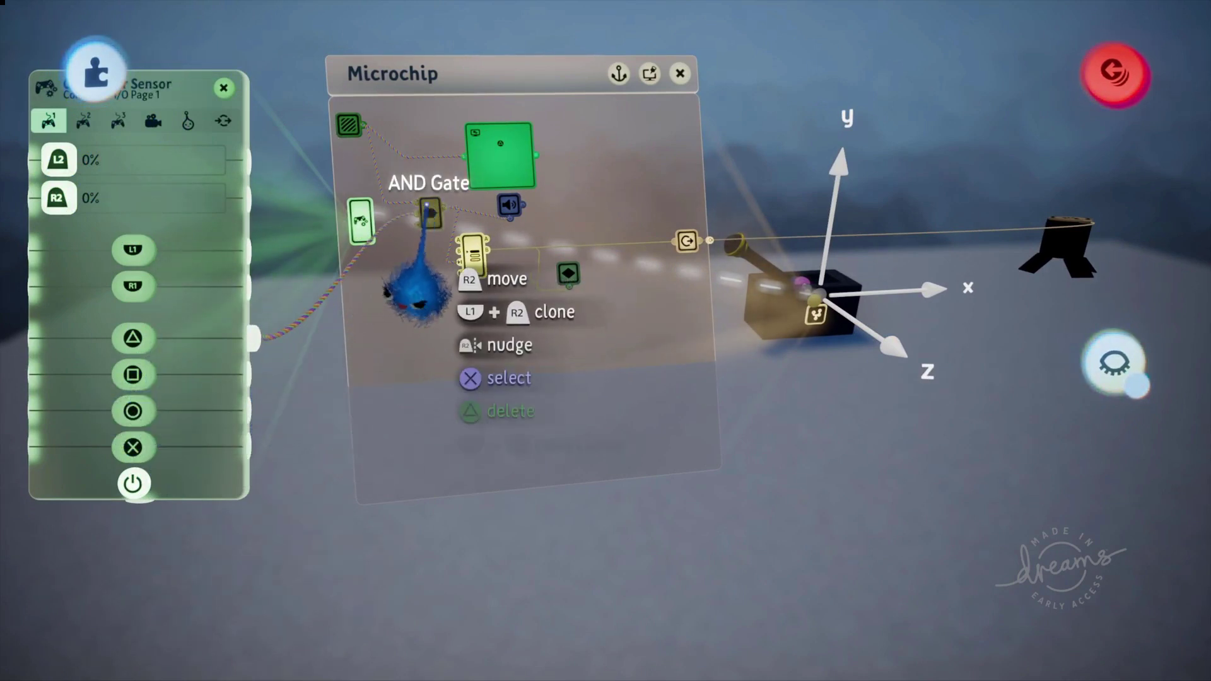
left_click(223, 88)
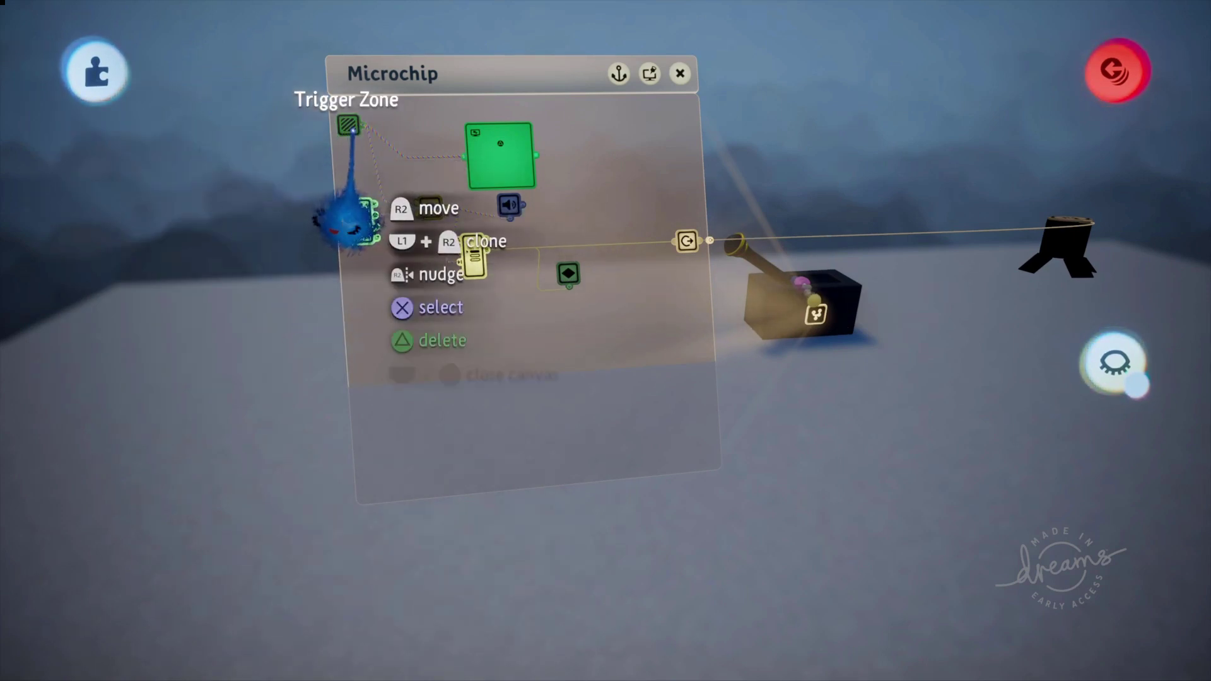
Step: Examine the Trigger Zone's Possessed Controller Sensors detection and the Selector's A and B ports, closing each one's properties
left_click(345, 210)
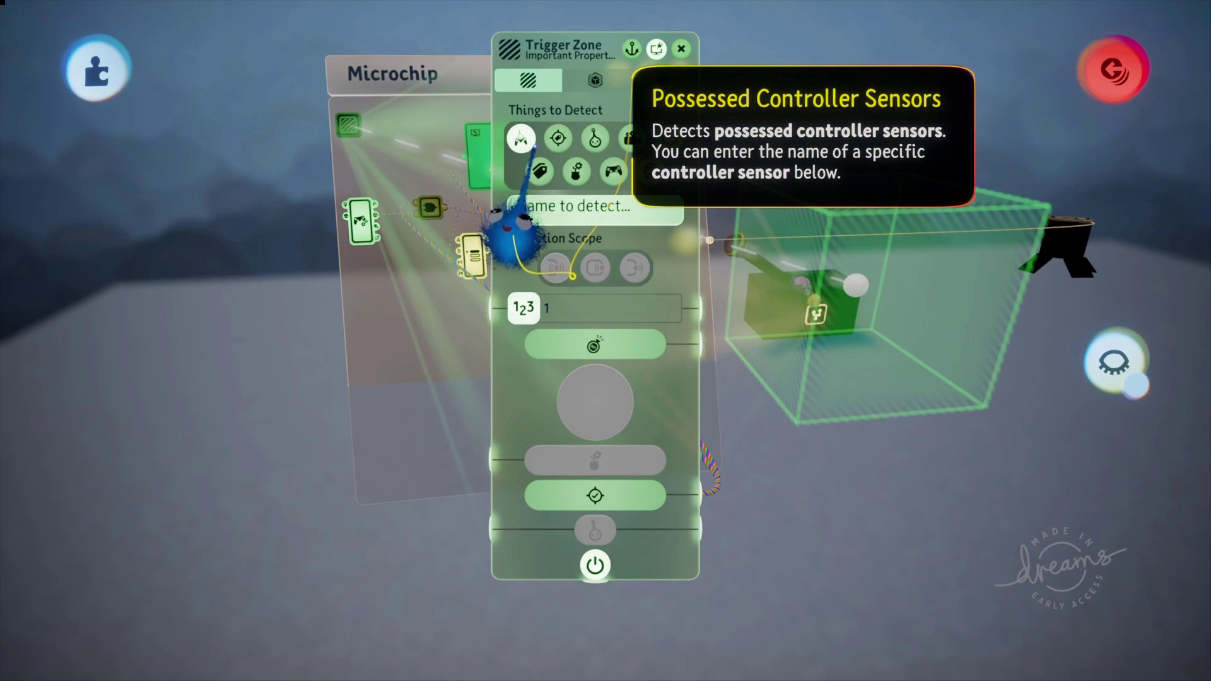
left_click(681, 49)
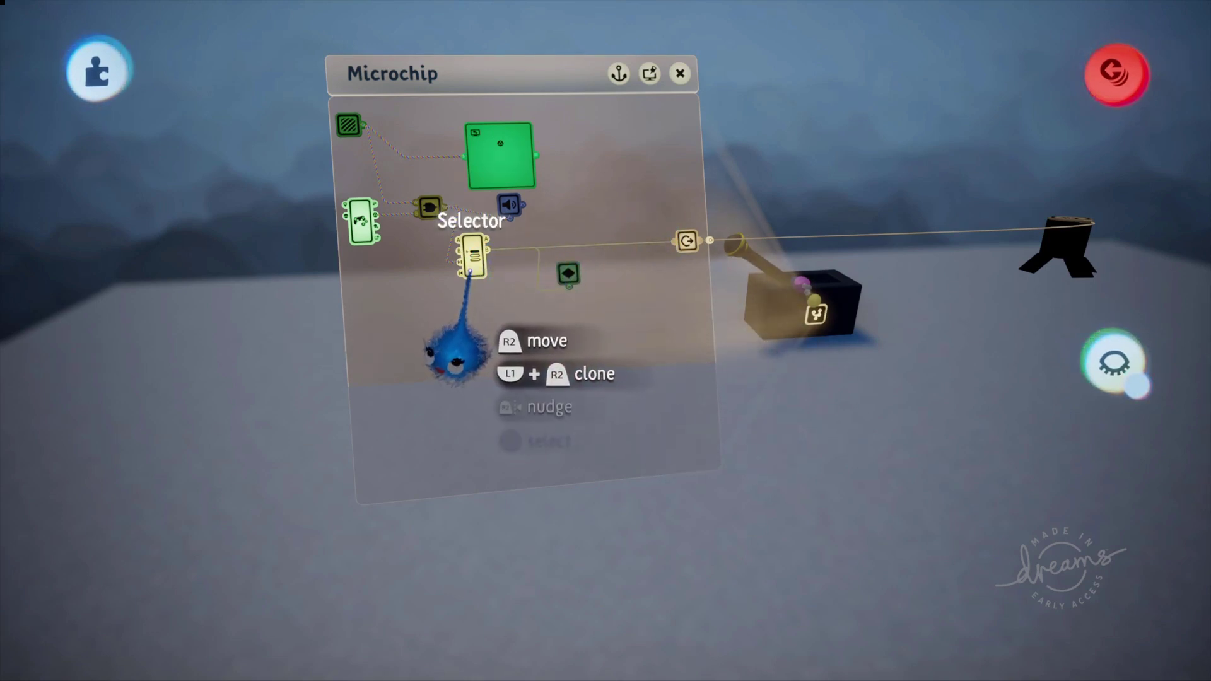
left_click(470, 273)
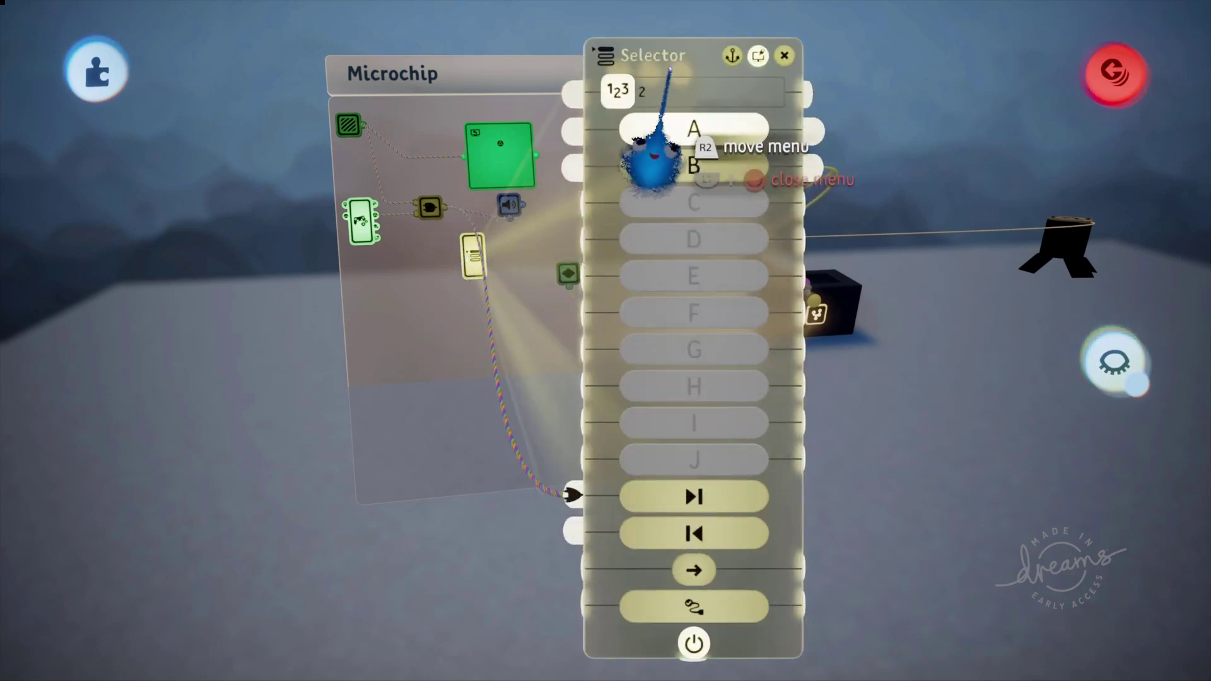
left_click_drag(648, 167, 146, 180)
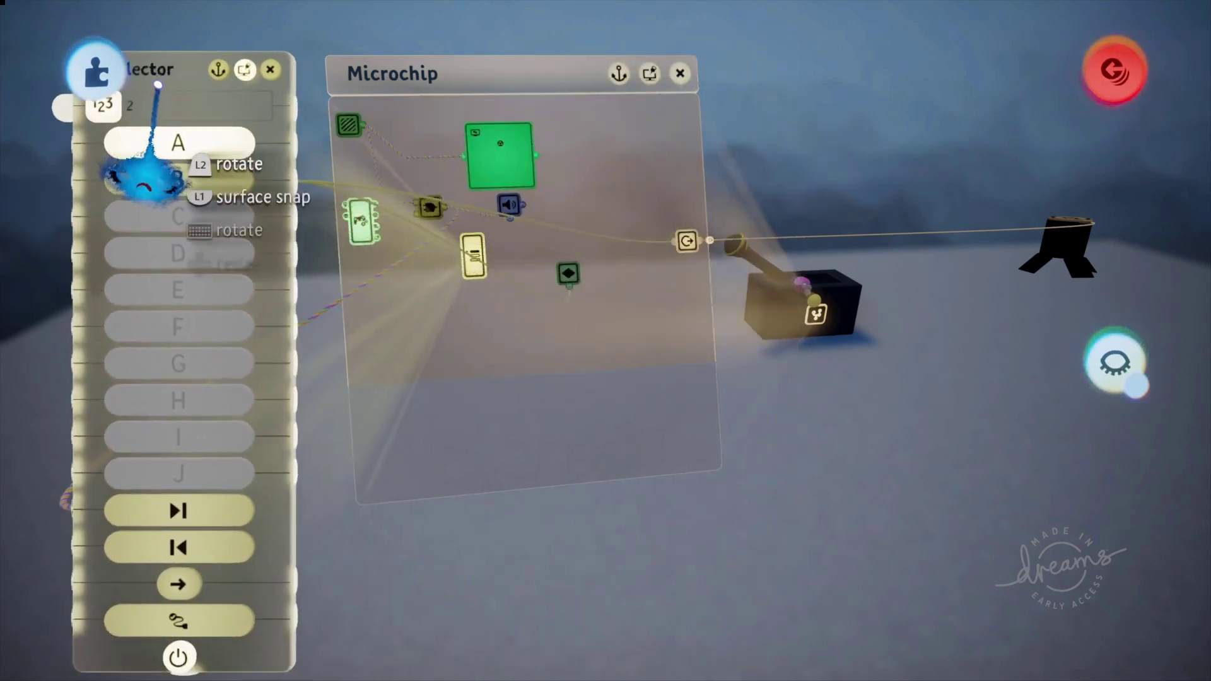
left_click_drag(157, 84, 155, 97)
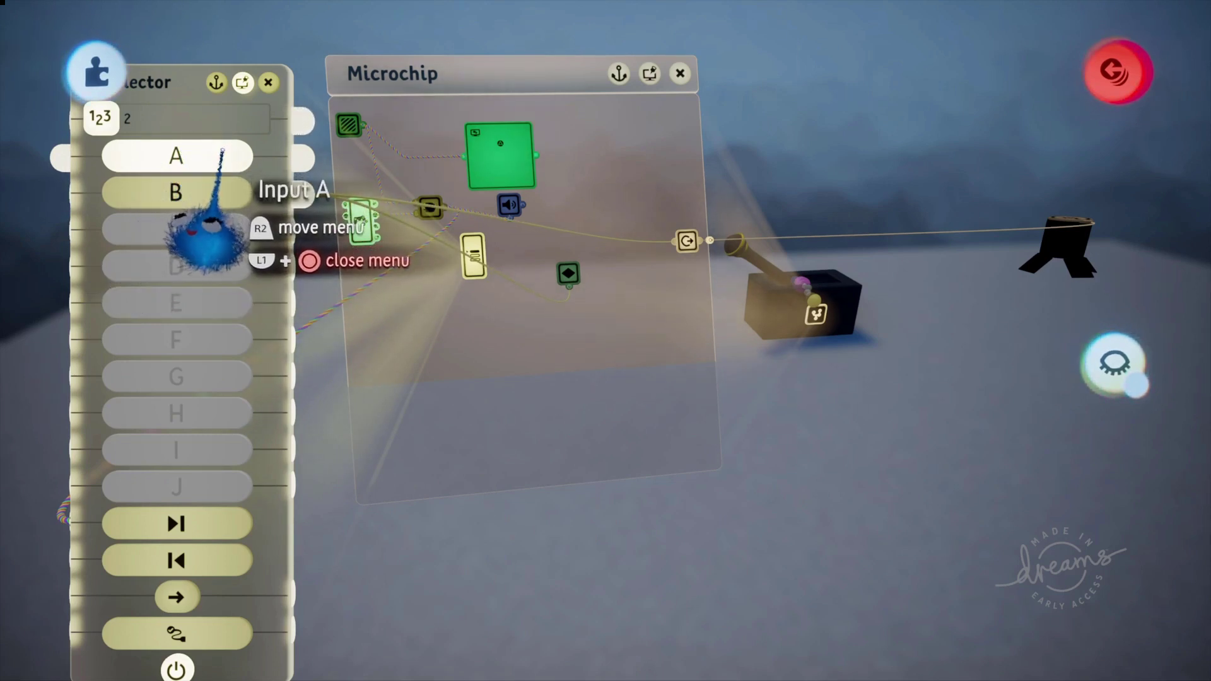
left_click(215, 189)
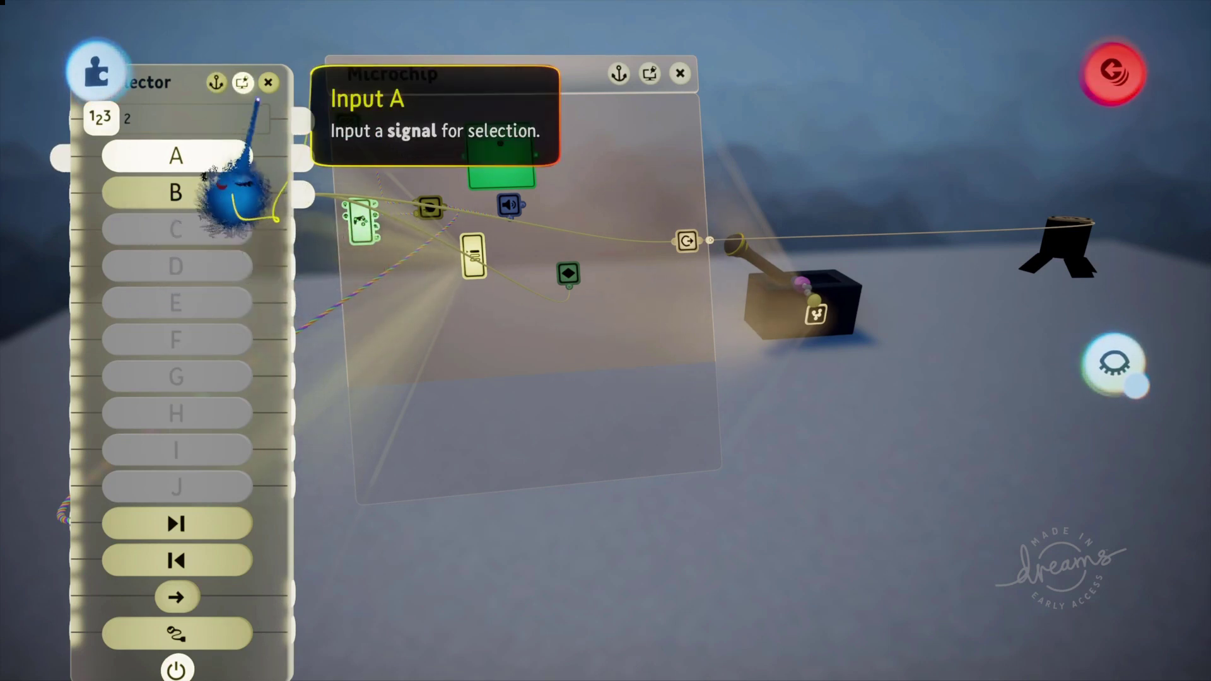
left_click(267, 83)
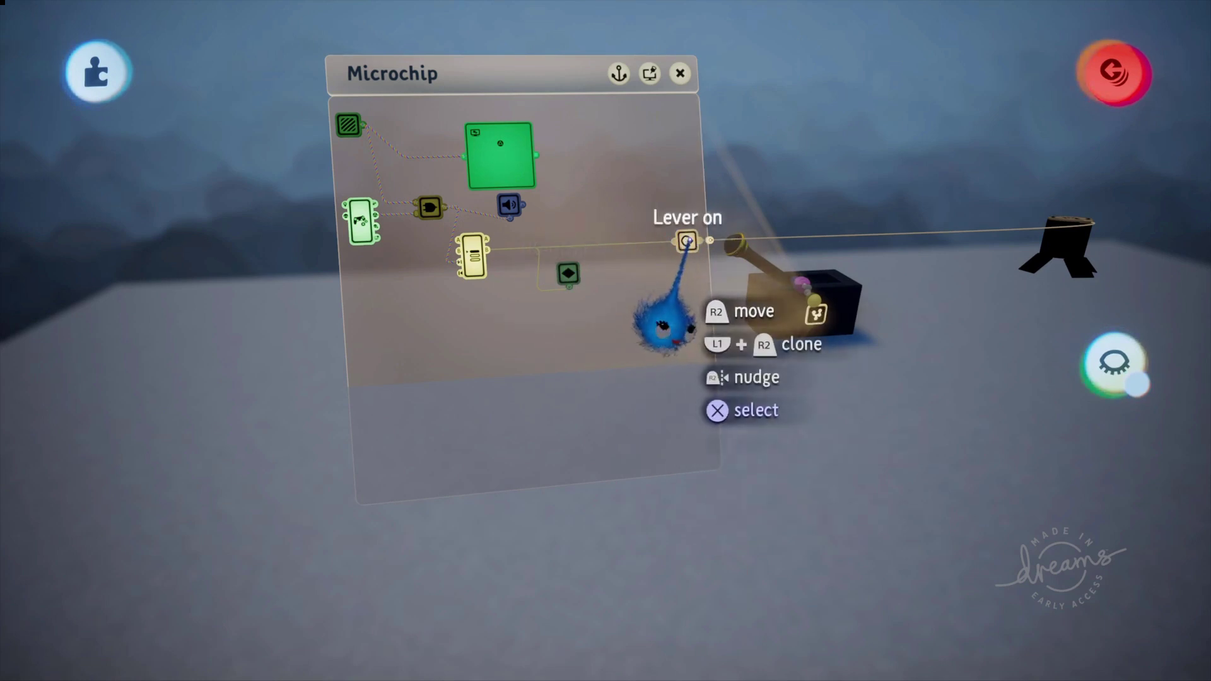
Step: Preview the lever's Keyframe pose, inspect its Slow Power Up and Slow Power Down settings, and deselect it
left_click(568, 272)
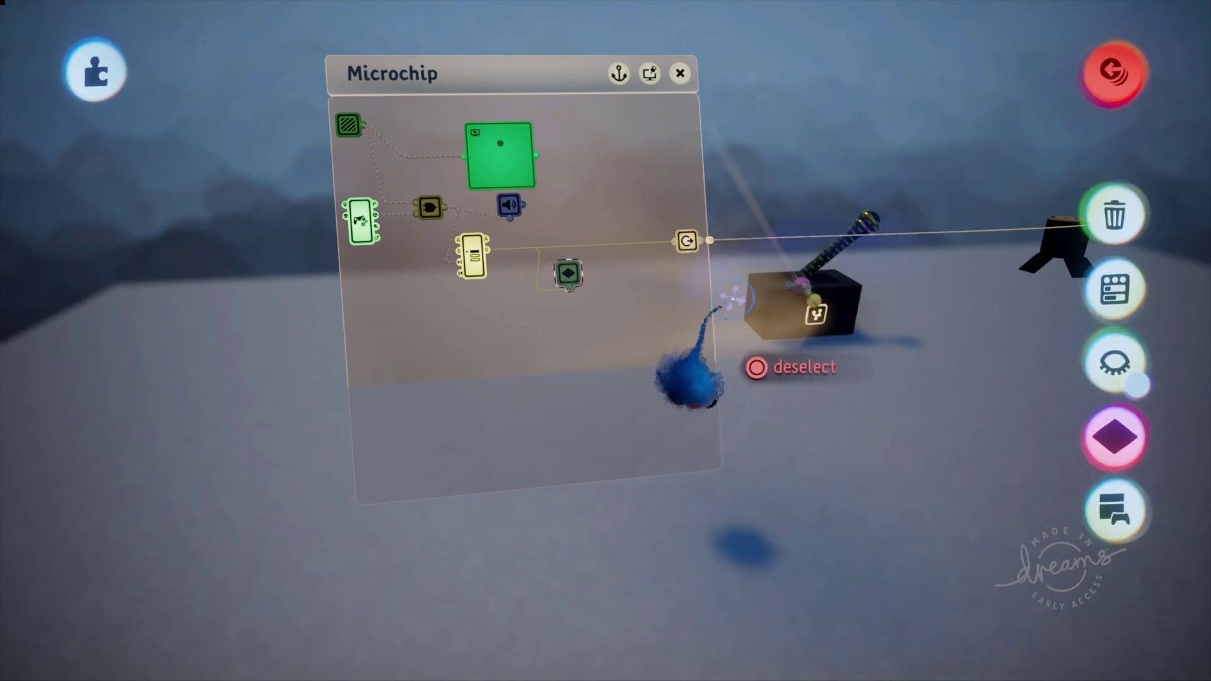
left_click(567, 273)
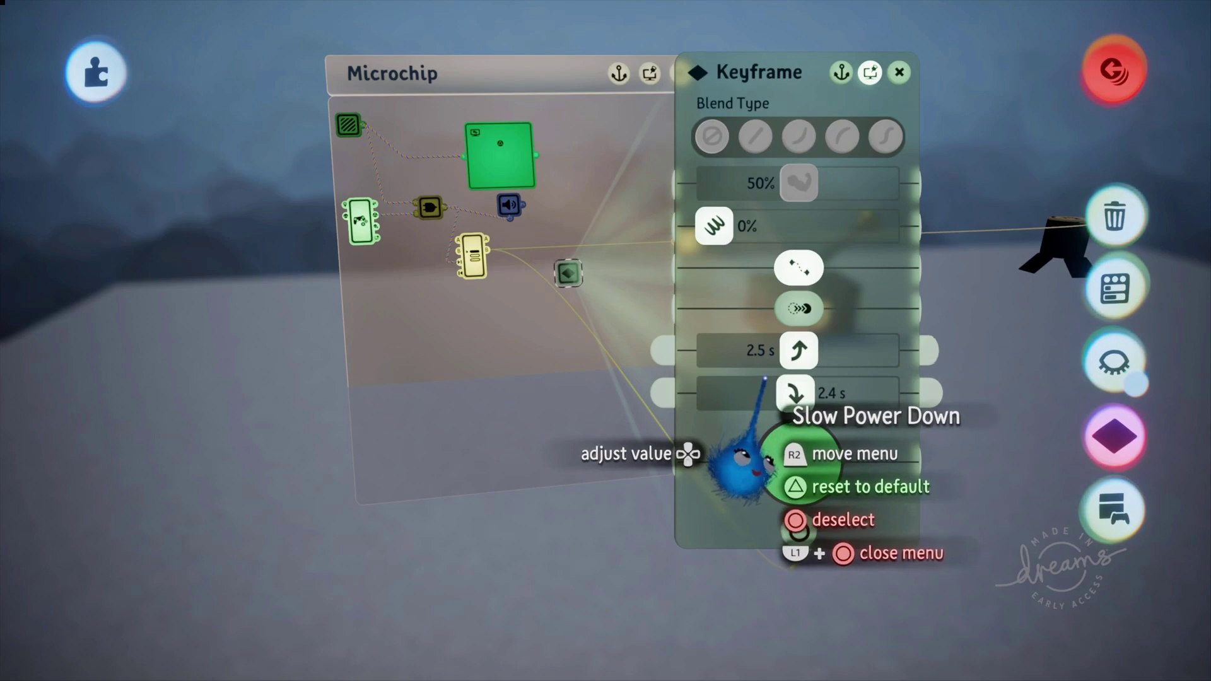
left_click(899, 73)
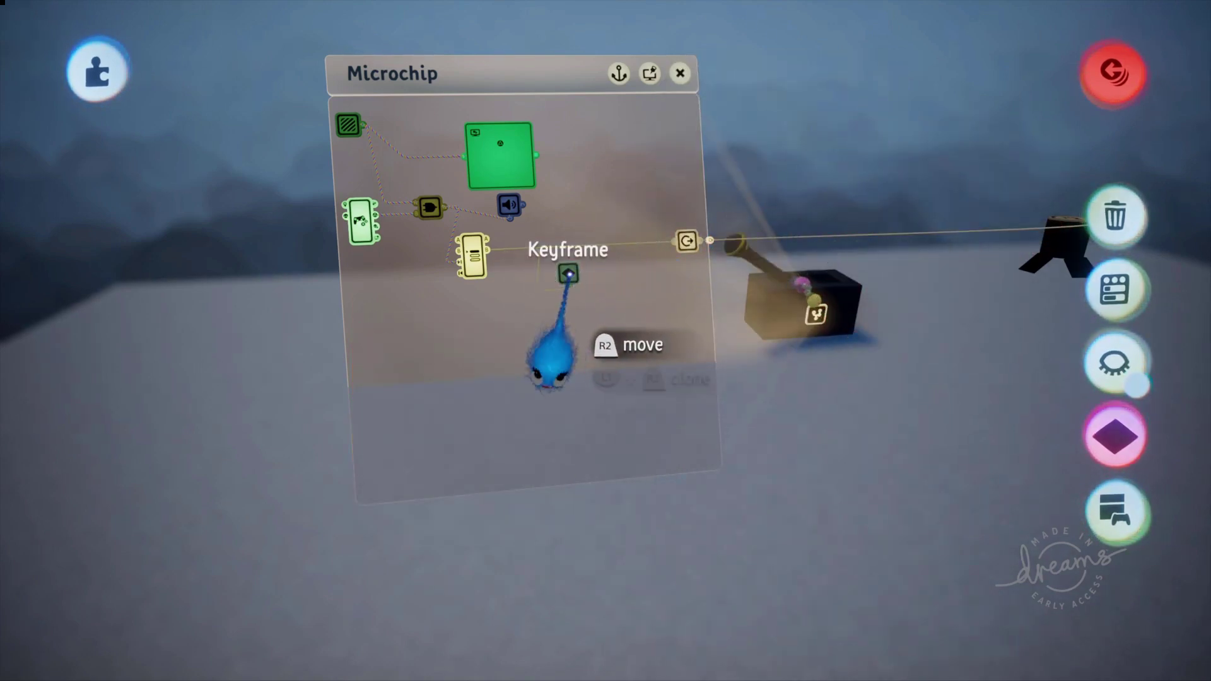
key("Escape")
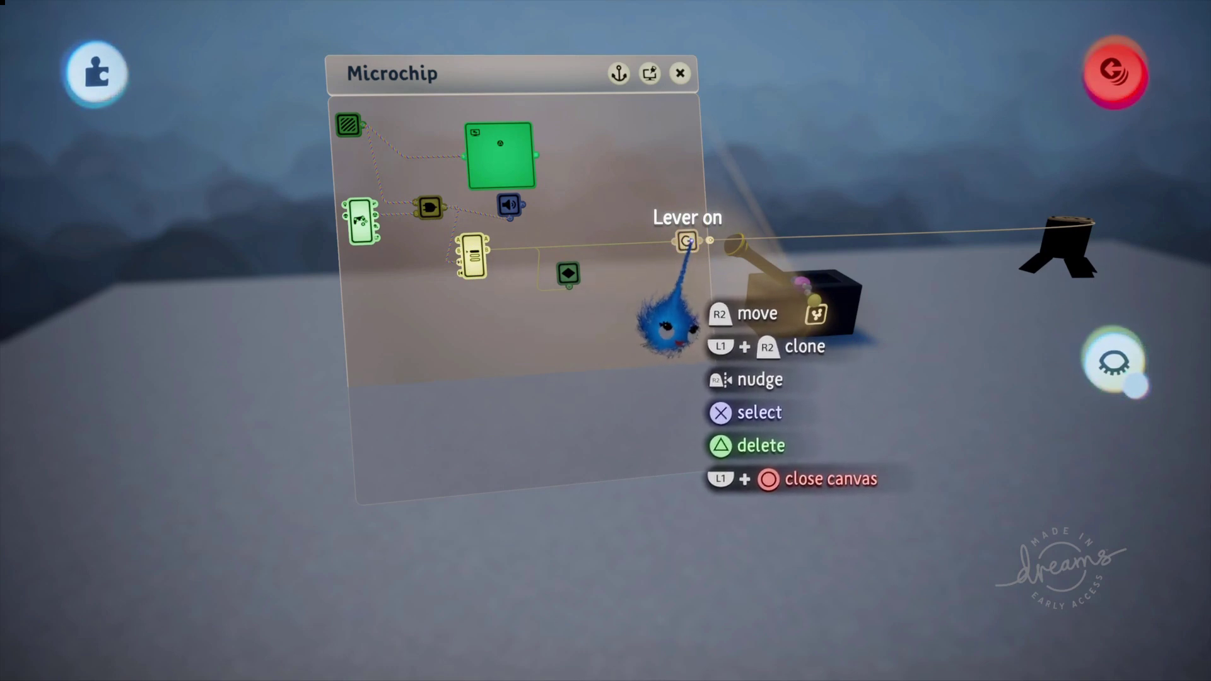
Step: Close the microchip canvas and inspect the Lever on output port on the outside of the lever's microchip
left_click(680, 74)
left_click(680, 88)
scroll(777, 396, "up", 5)
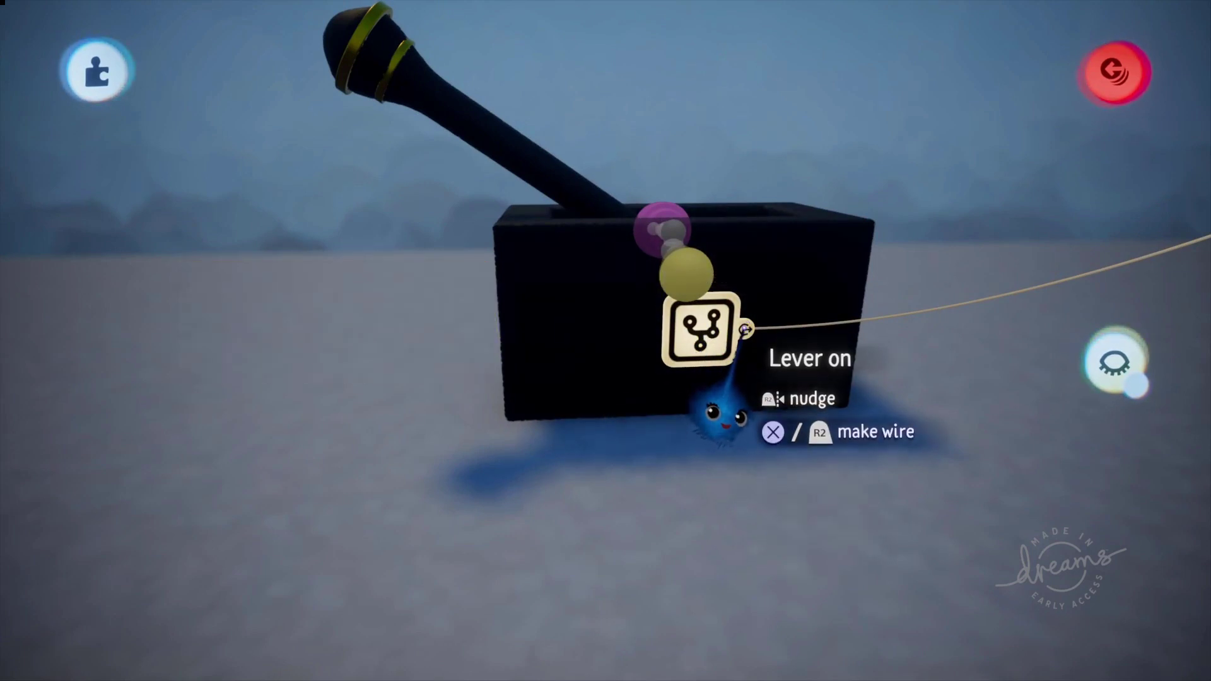
mouse_move(725, 415)
scroll(746, 329, "down", 5)
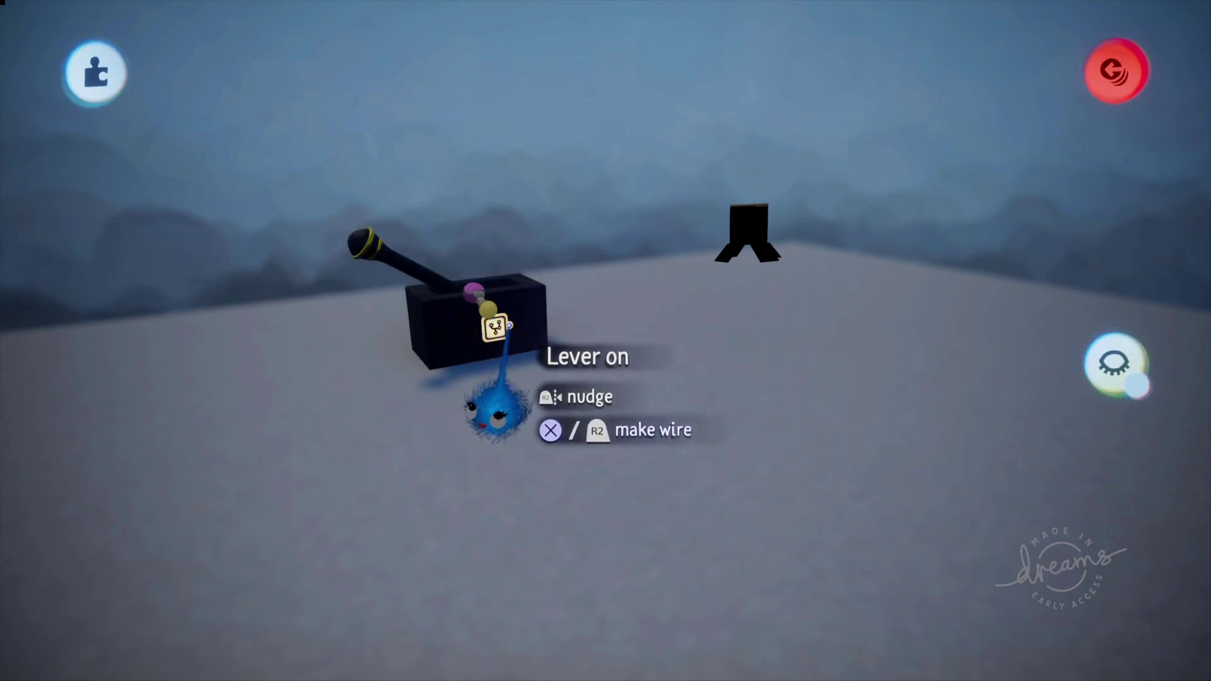
left_click(509, 325)
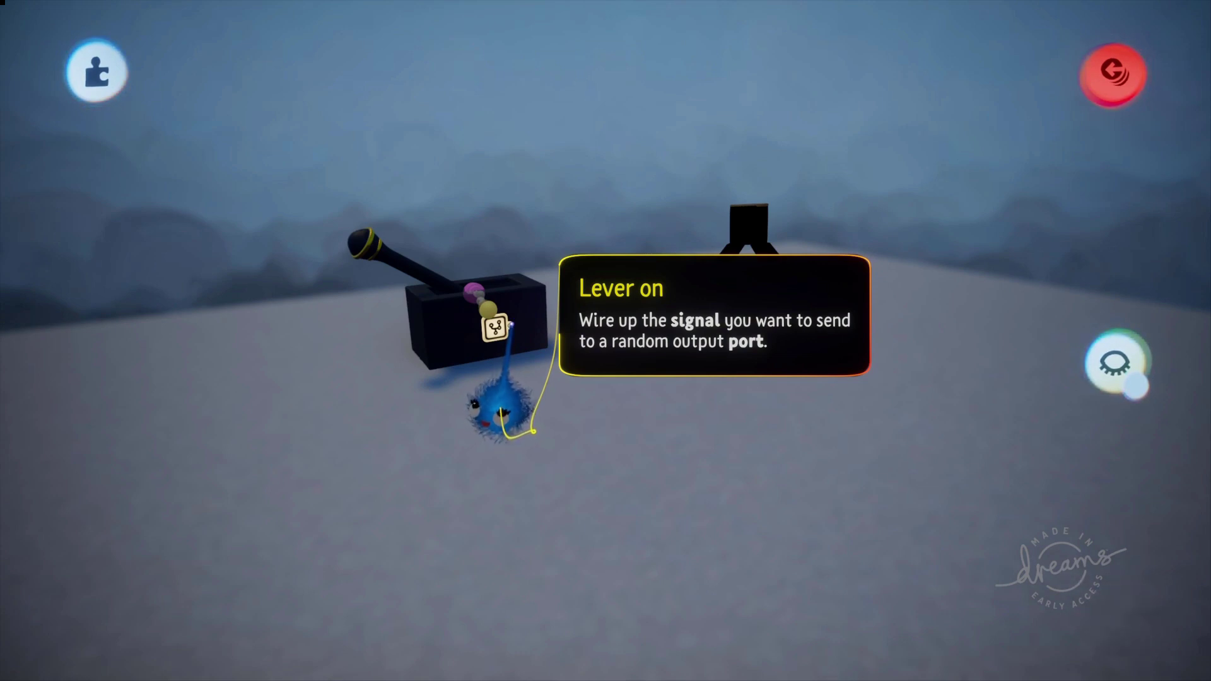
key("Escape")
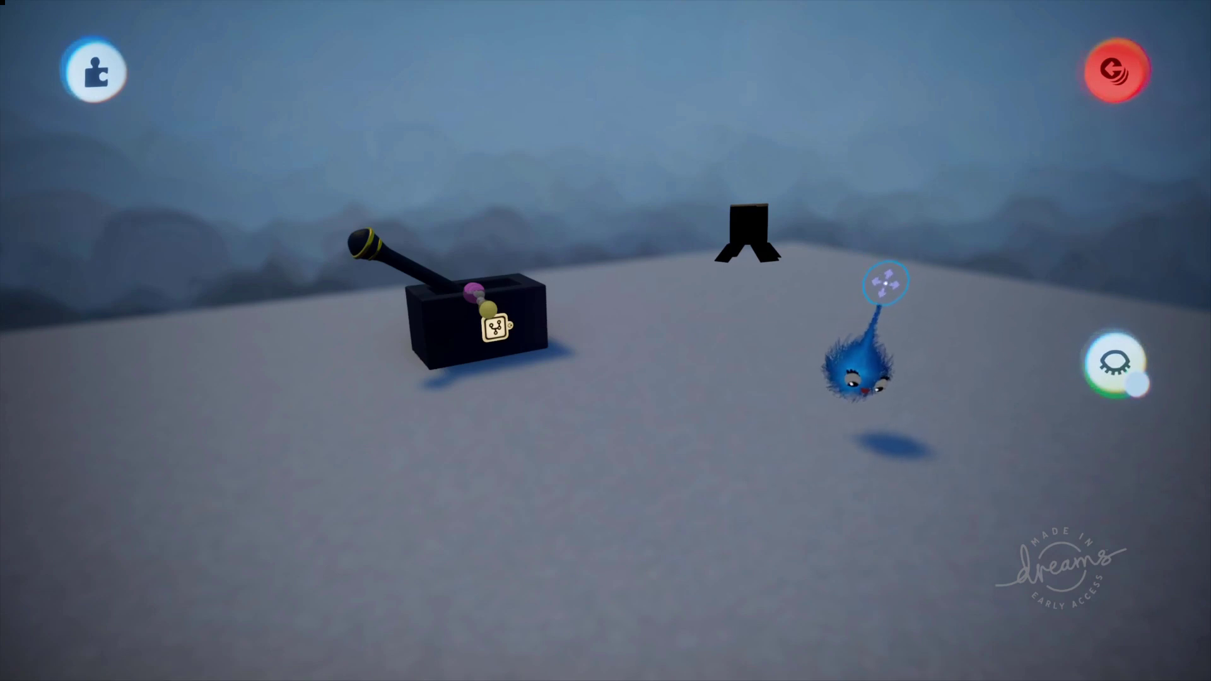
Step: Open the canvas of the microchip on the door and place it beside the door
scroll(808, 354, "down", 4)
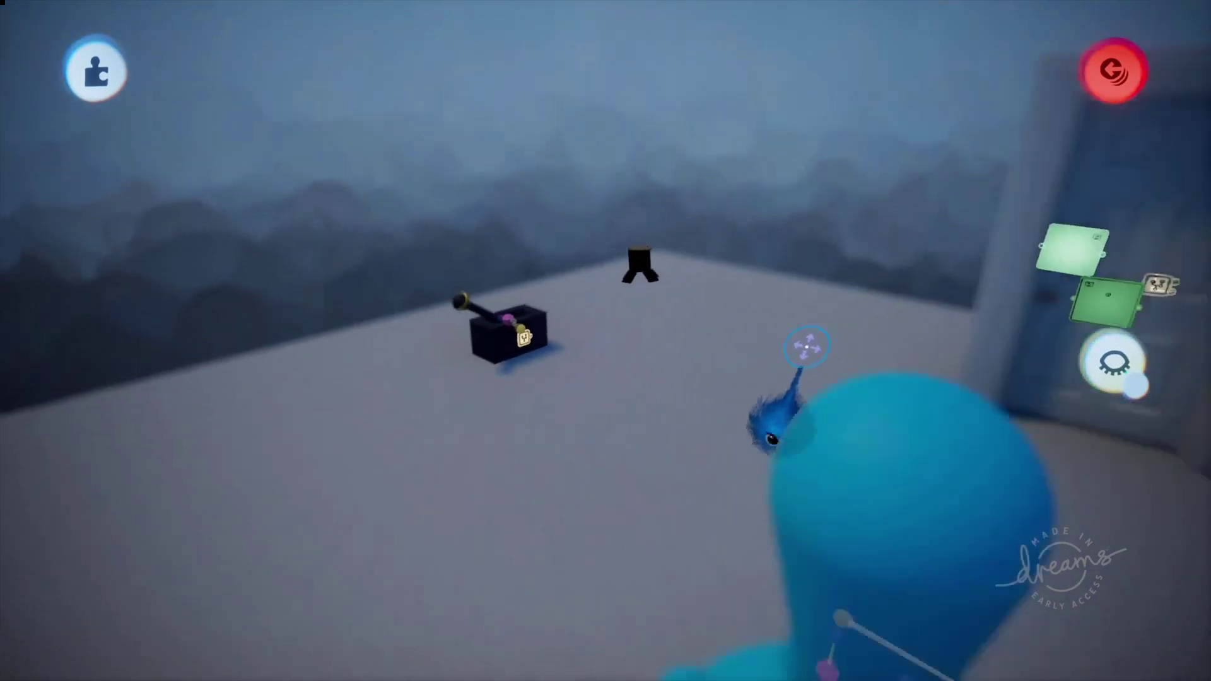
scroll(806, 347, "down", 3)
scroll(775, 353, "up", 4)
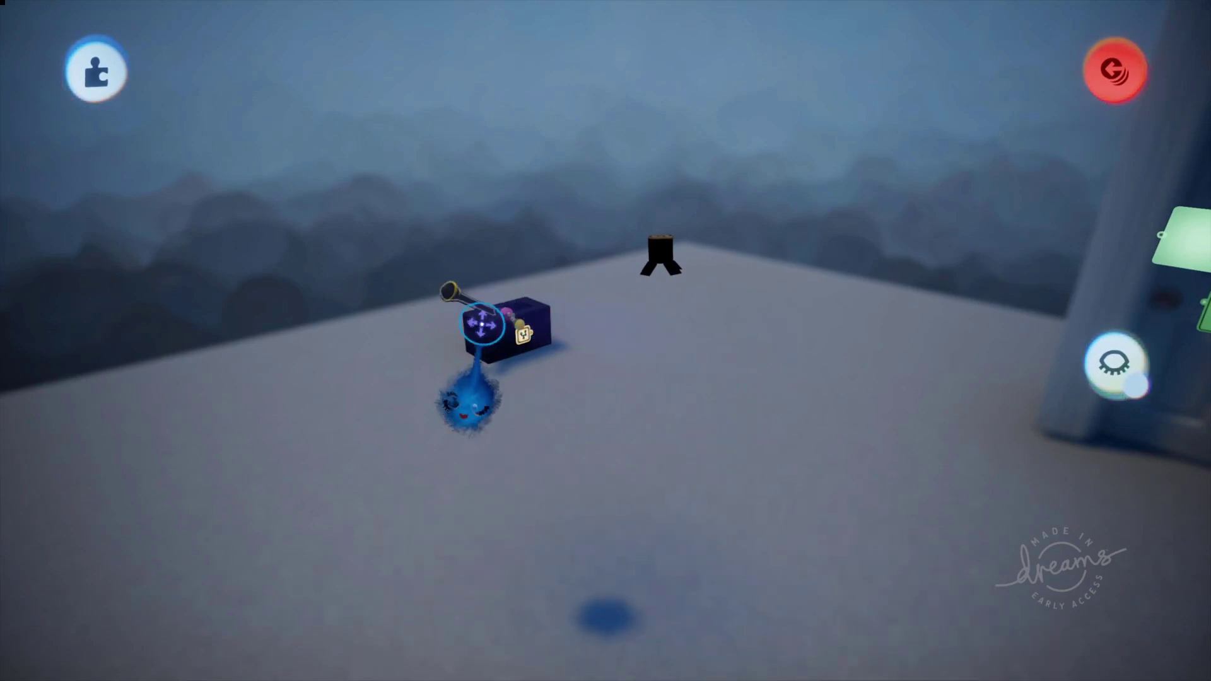
left_click_drag(712, 367, 915, 271)
scroll(915, 272, "up", 2)
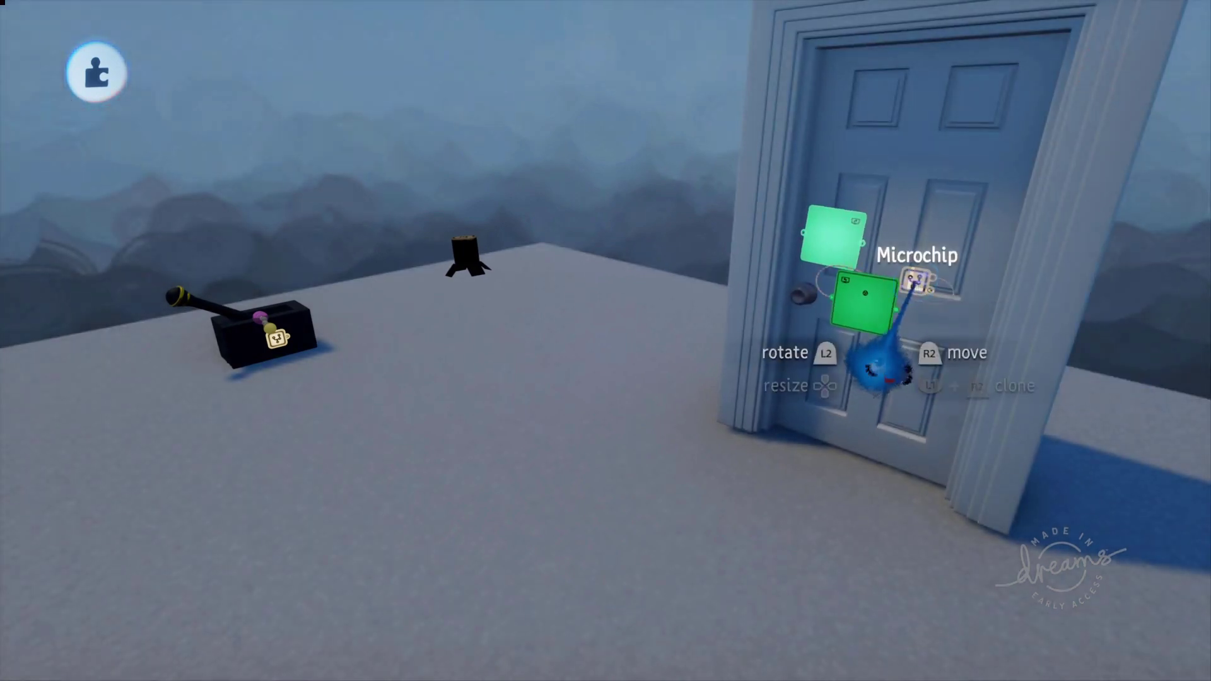
left_click(913, 279)
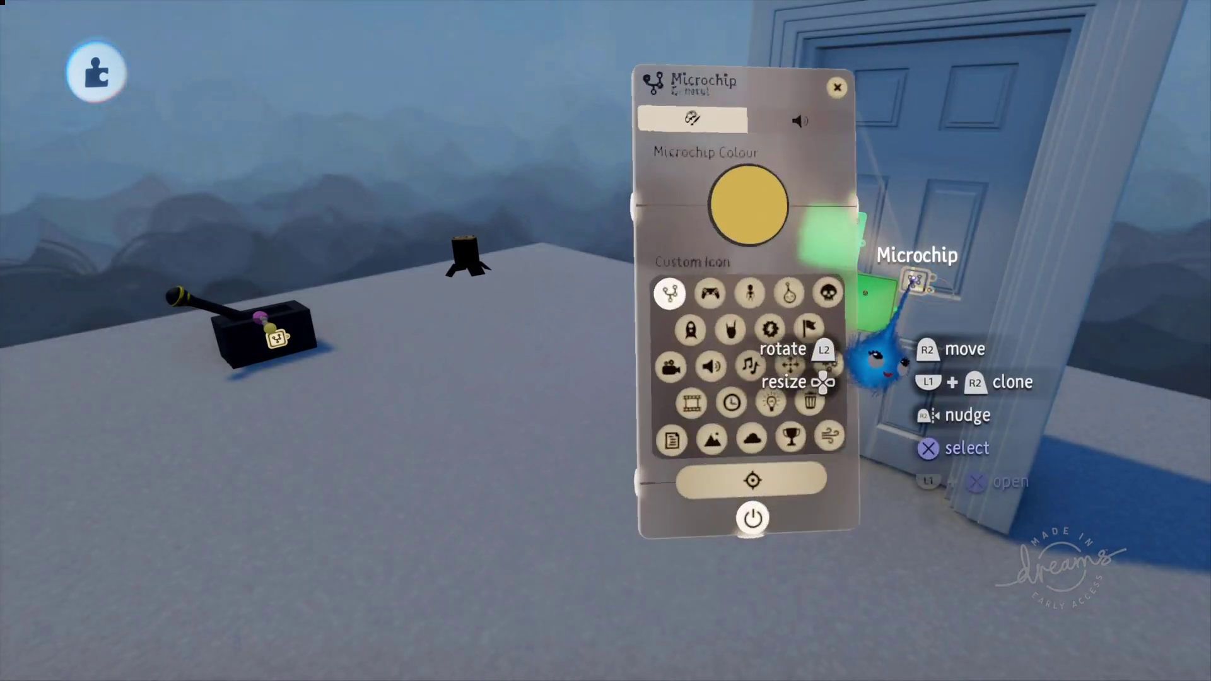
left_click(837, 87)
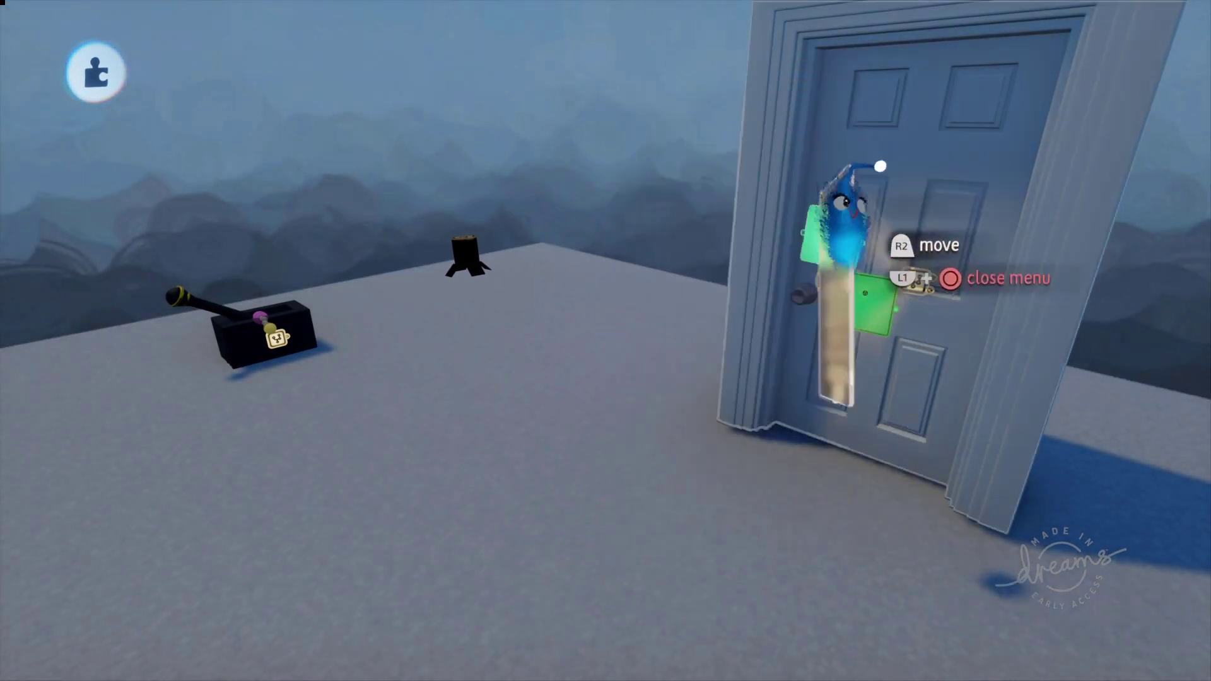
left_click(915, 277)
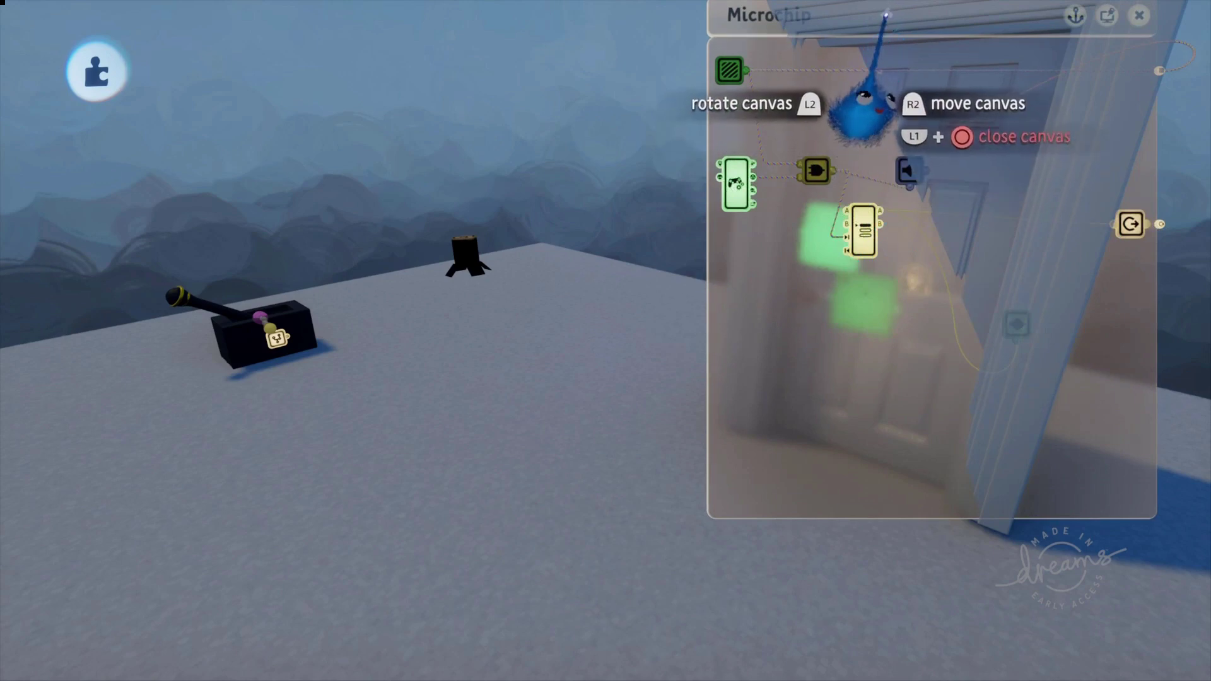
left_click_drag(886, 14, 377, 63)
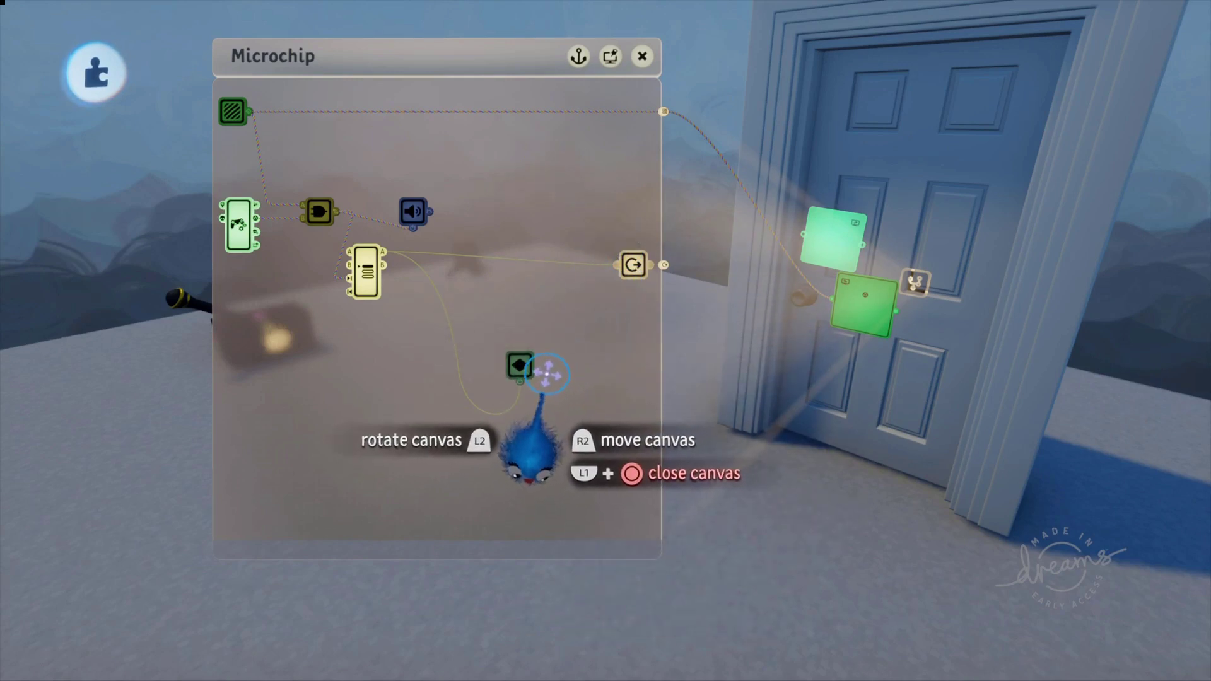
Step: Rename the Lever on output node in the door's microchip to "Door open" and close its properties
left_click(636, 263)
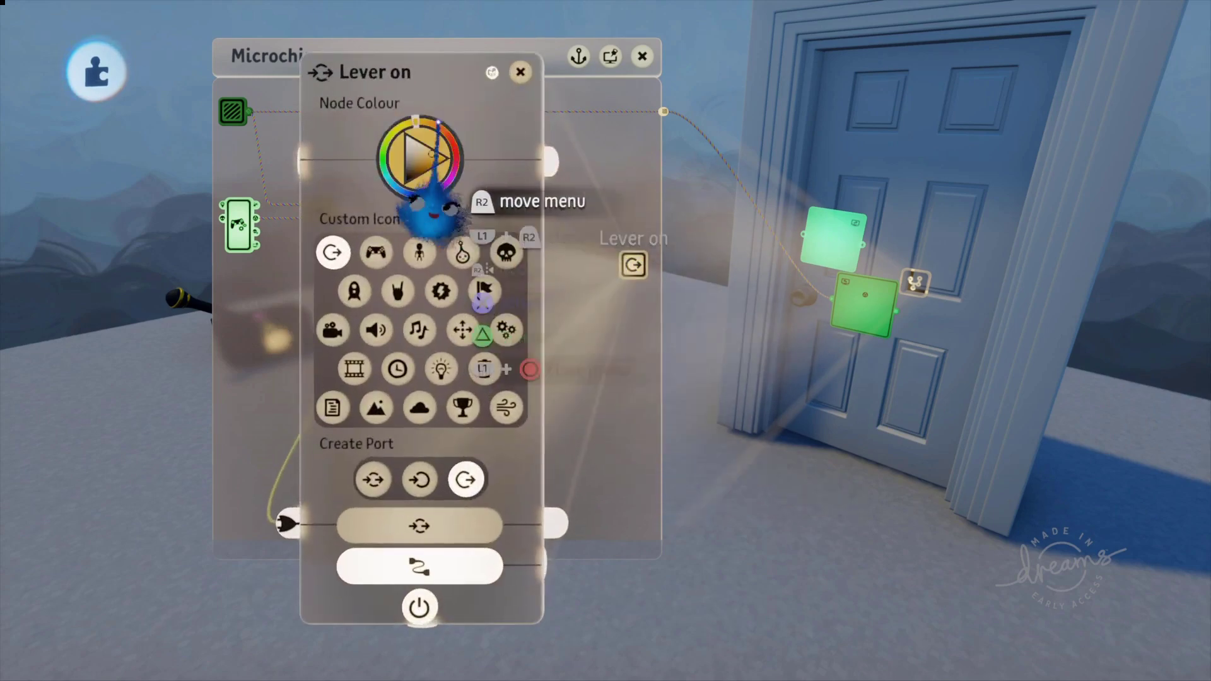
left_click(394, 72)
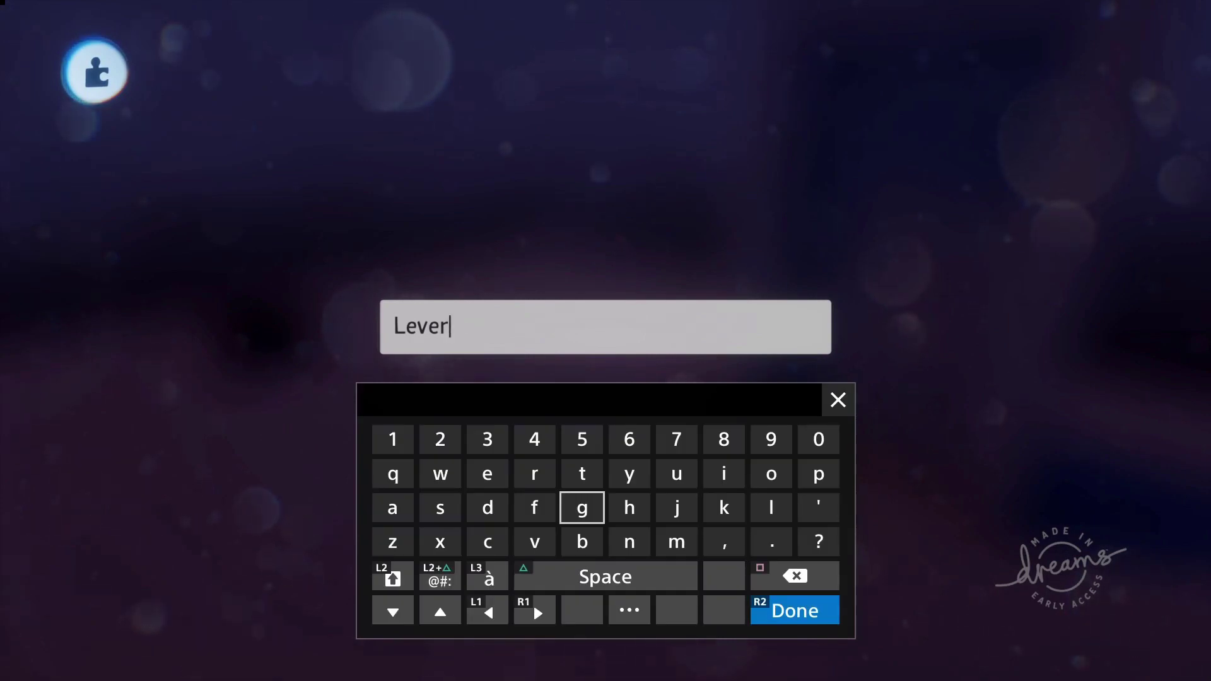
key("BackSpace")
key("BackSpace")
key("BackSpace")
key("BackSpace")
key("BackSpace")
key("Left")
key("Left")
type("D")
key("Up")
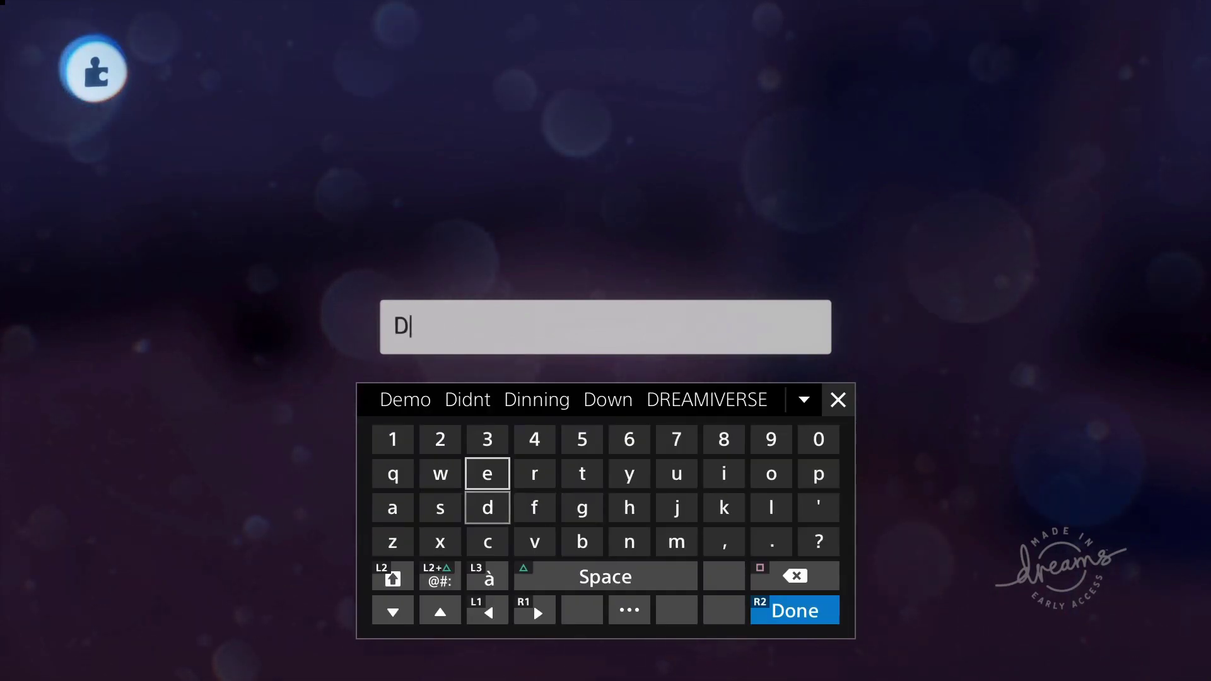
key("Right")
key("Right")
key("Right")
key("Right")
key("Right")
key("Right")
type("oo")
key("Left")
key("Left")
key("Left")
key("Left")
key("Left")
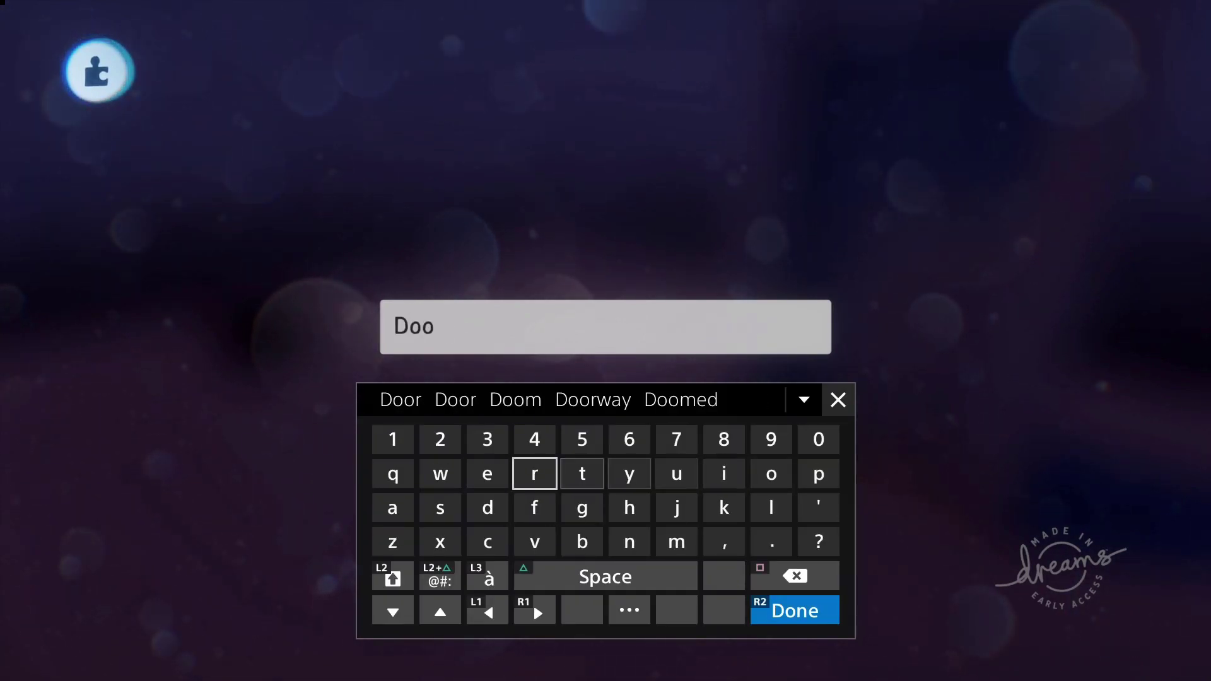
type("r")
key("Right")
key("Right")
key("Right")
key("Right")
key("Right")
type("o")
key("Right")
type("p")
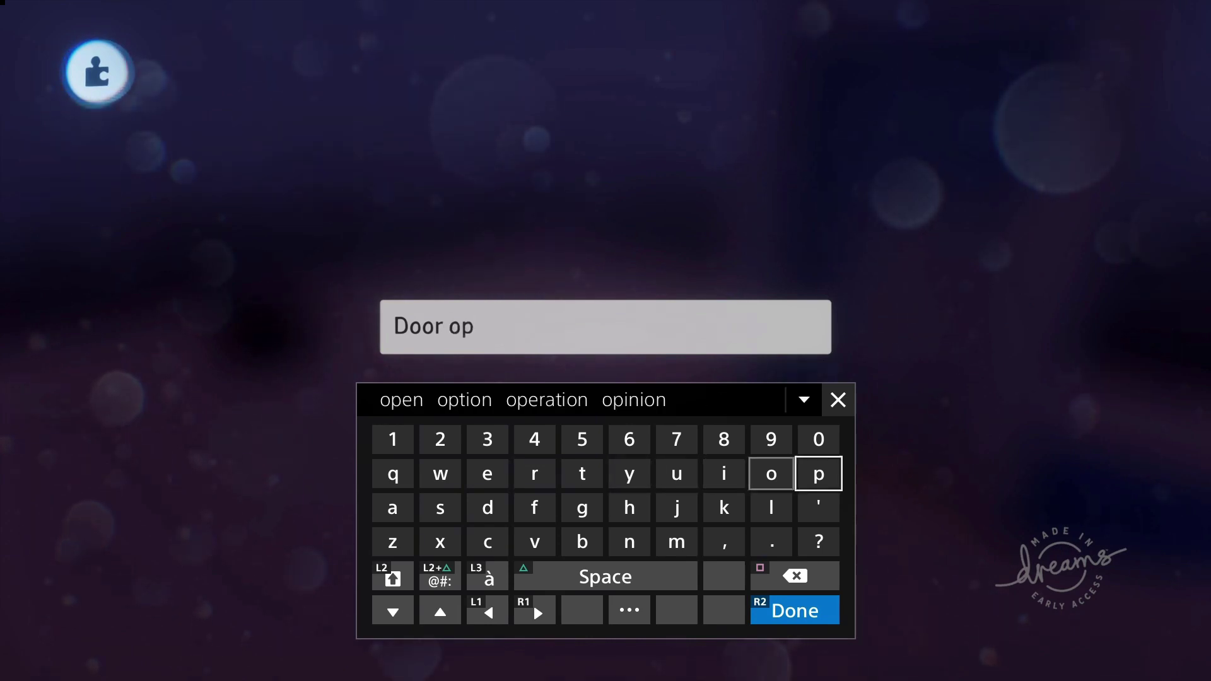
key("Left")
key("Left")
key("Left")
key("Left")
key("Left")
key("Left")
key("Left")
type("e")
key("Right")
key("Right")
key("Right")
key("Down")
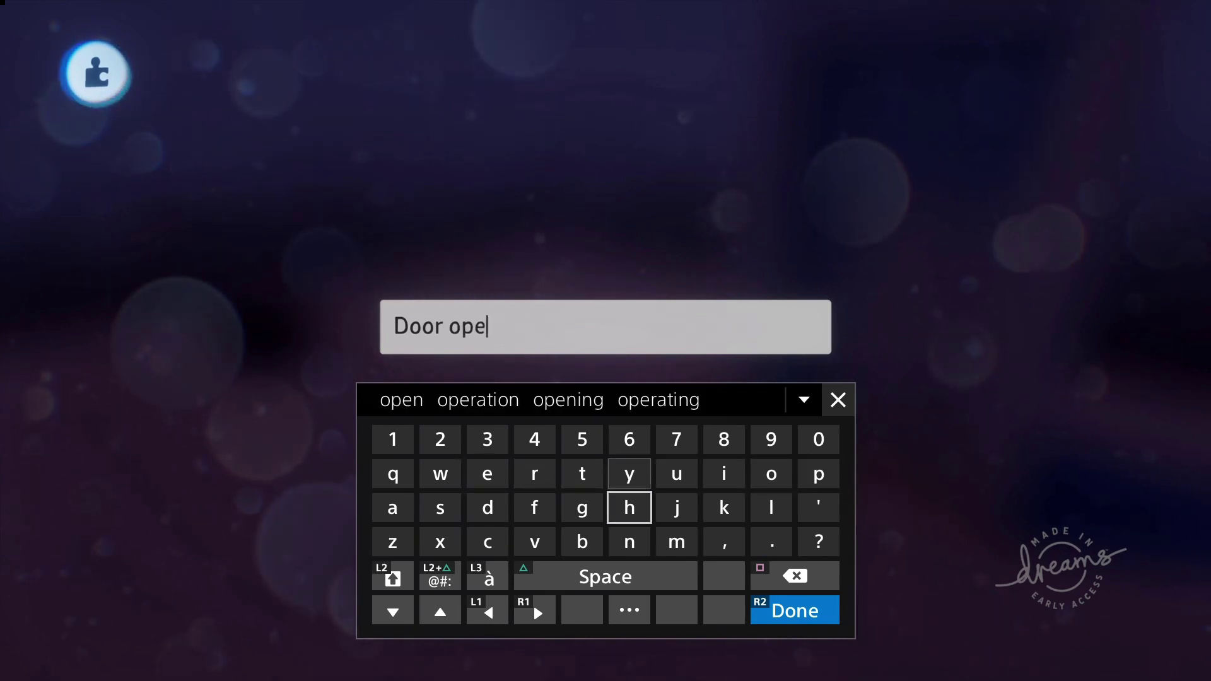
key("Down")
type("n")
key("Return")
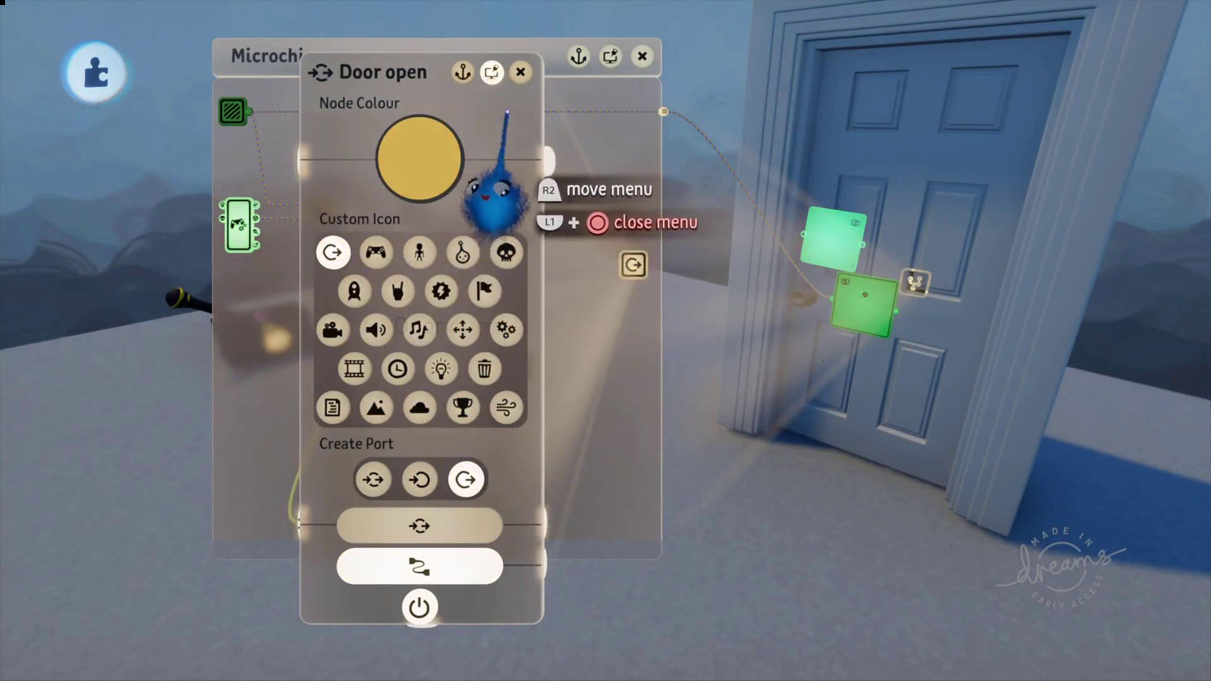
key("Escape")
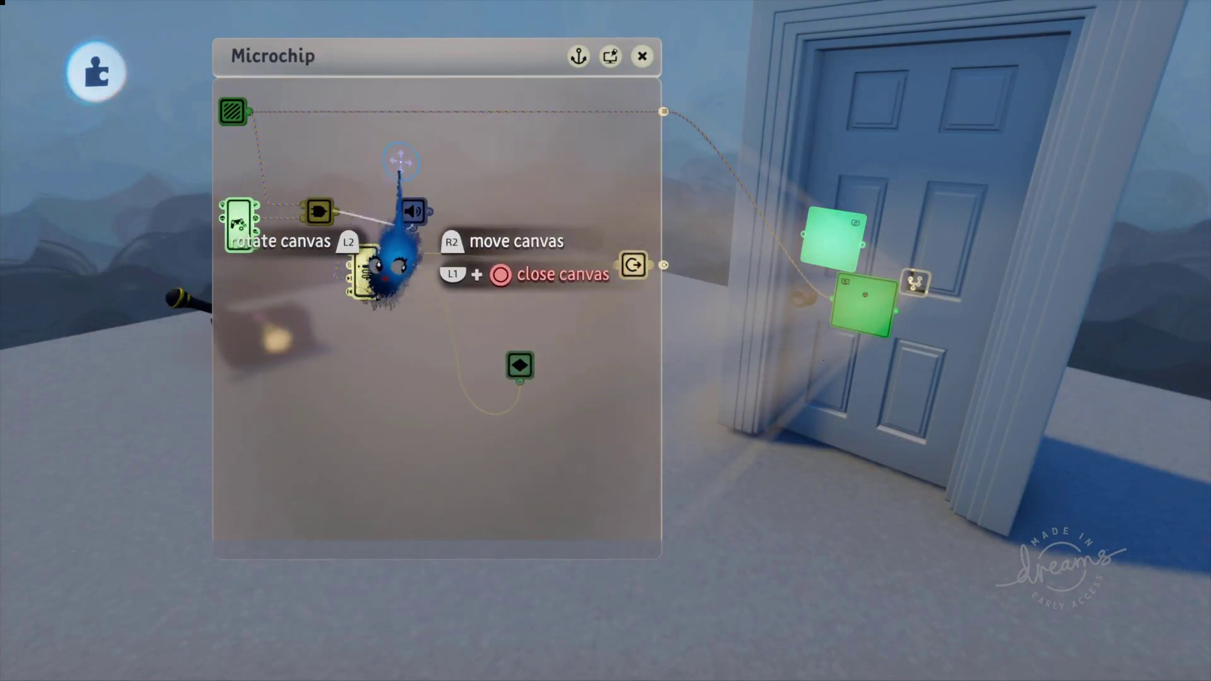
Step: Shift the microchip canvas clear of its spot, preview the door's open pose through the Keyframe, and deselect the Keyframe
left_click_drag(441, 59, 481, 112)
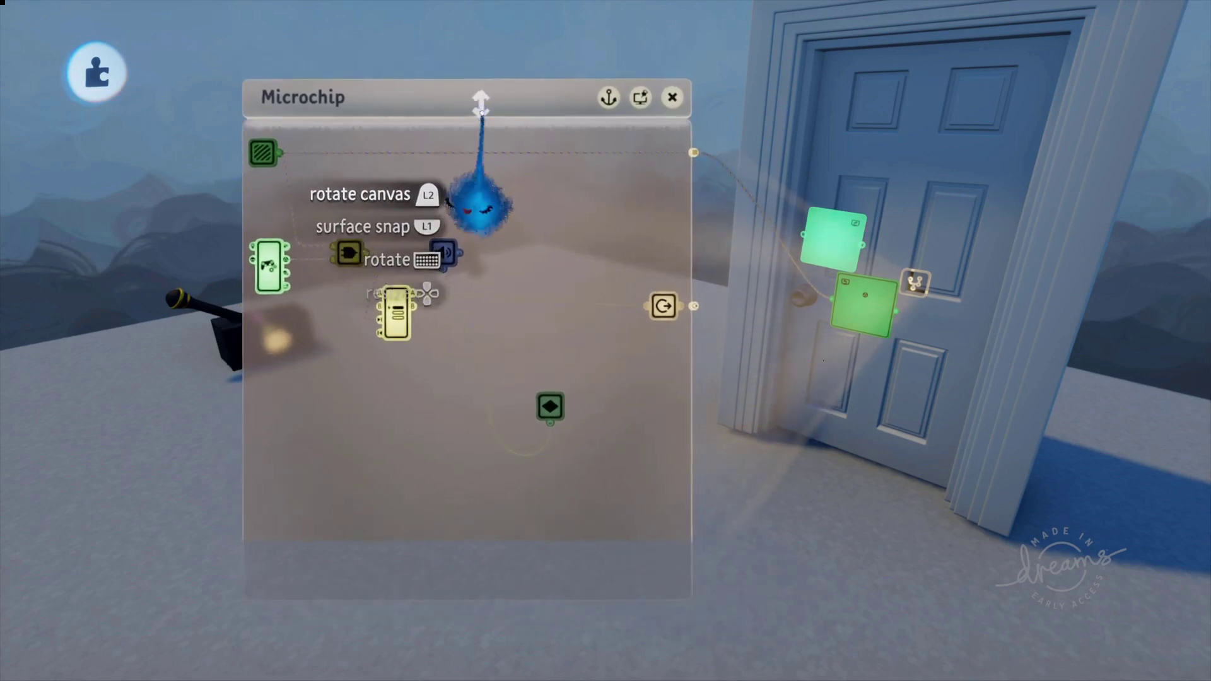
left_click(550, 409)
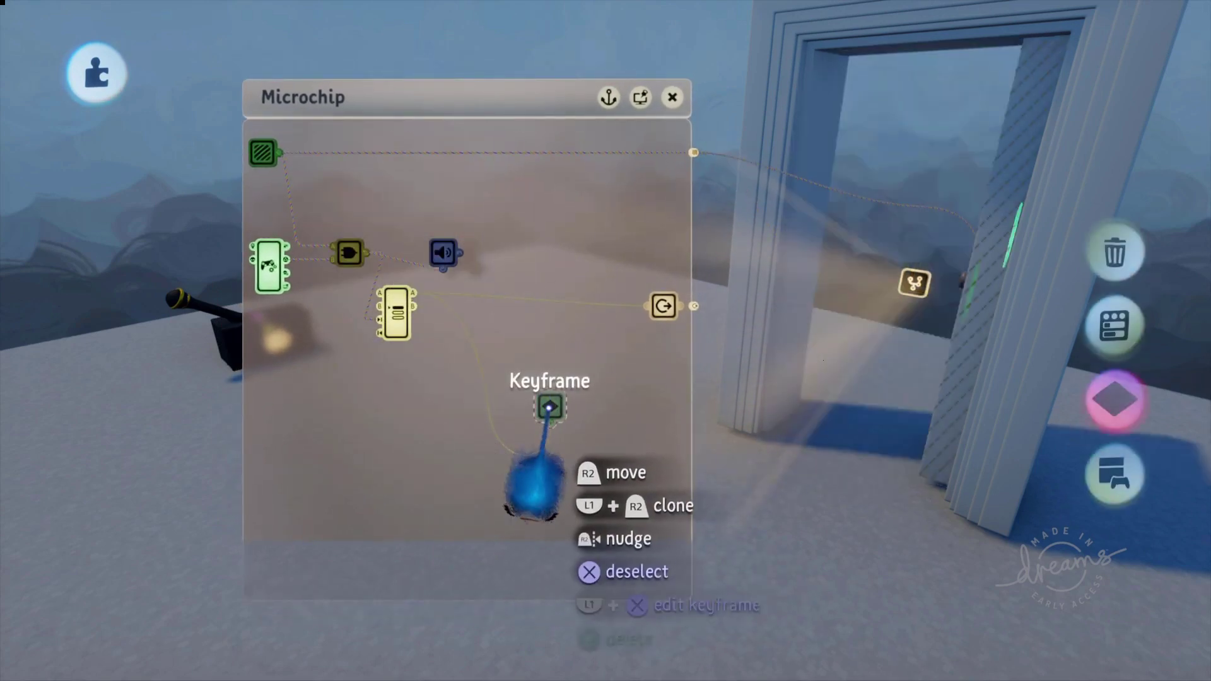
middle_click_drag(575, 400, 496, 399)
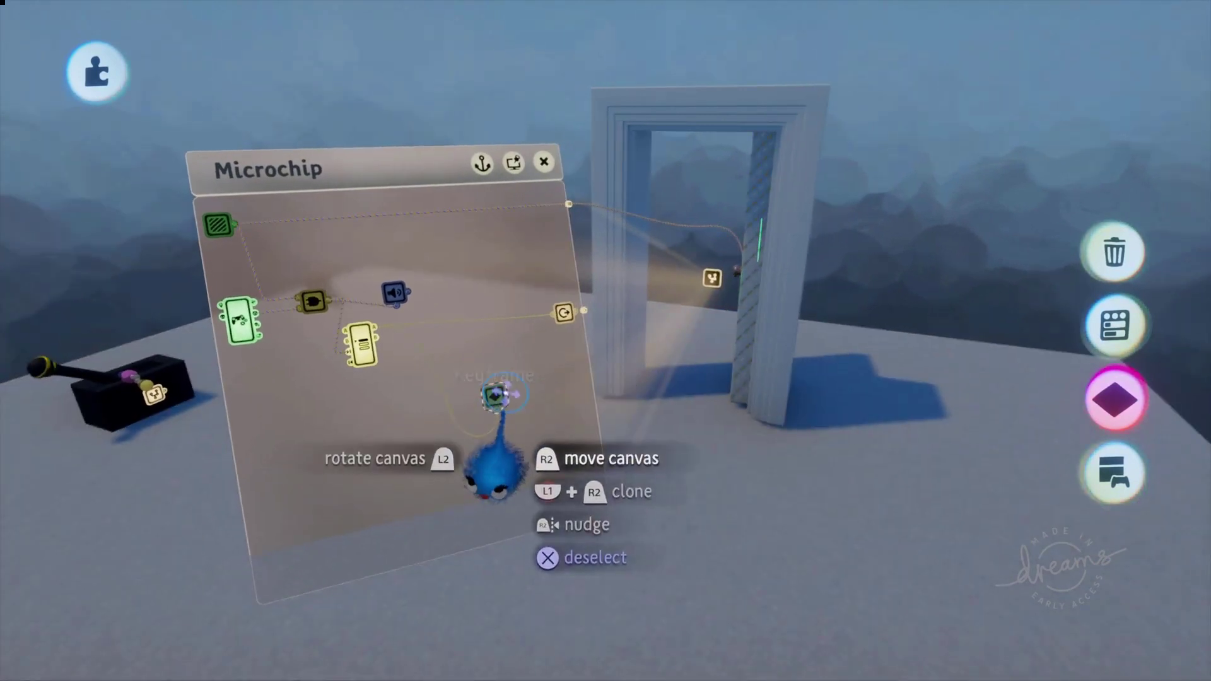
left_click(495, 396)
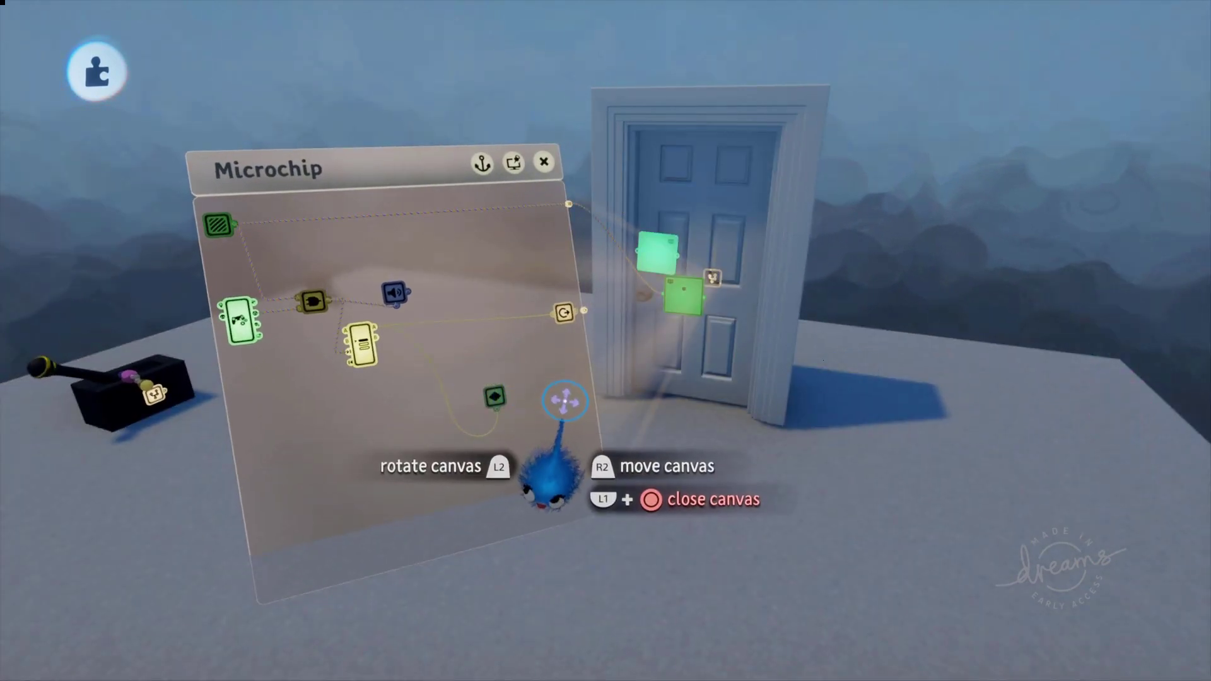
middle_click_drag(565, 401, 511, 216)
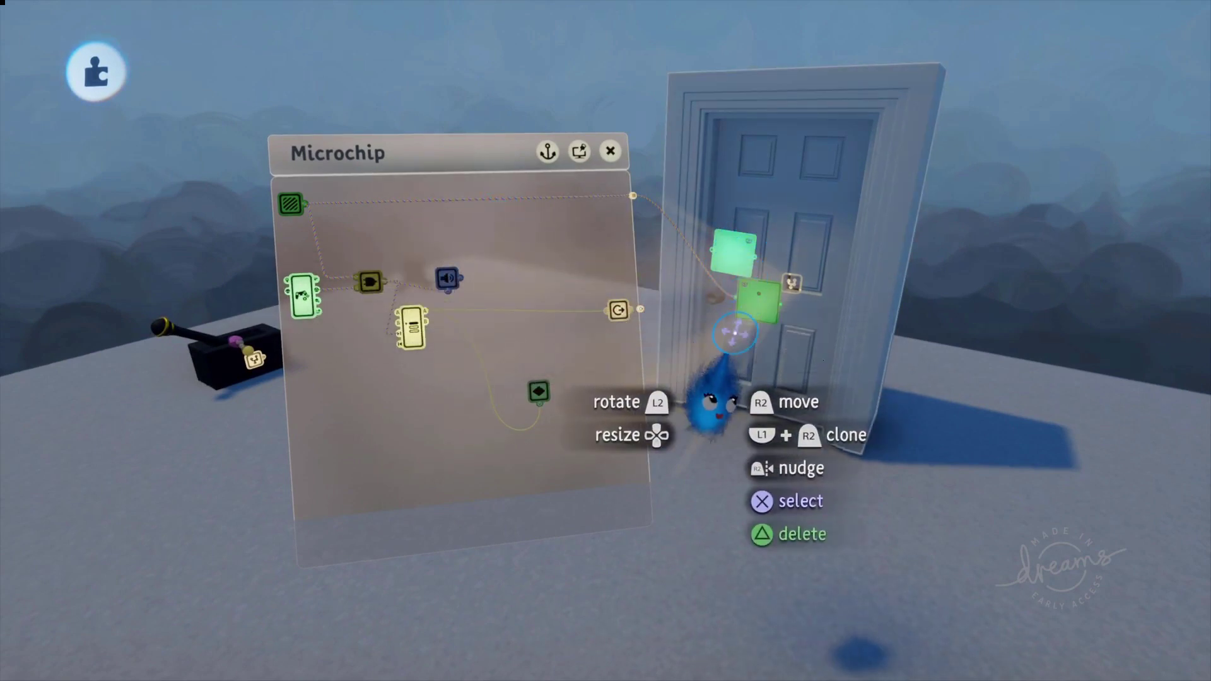
Step: Select the door and examine the green prompt gadgets mounted on its front and back
middle_click_drag(734, 332, 686, 312)
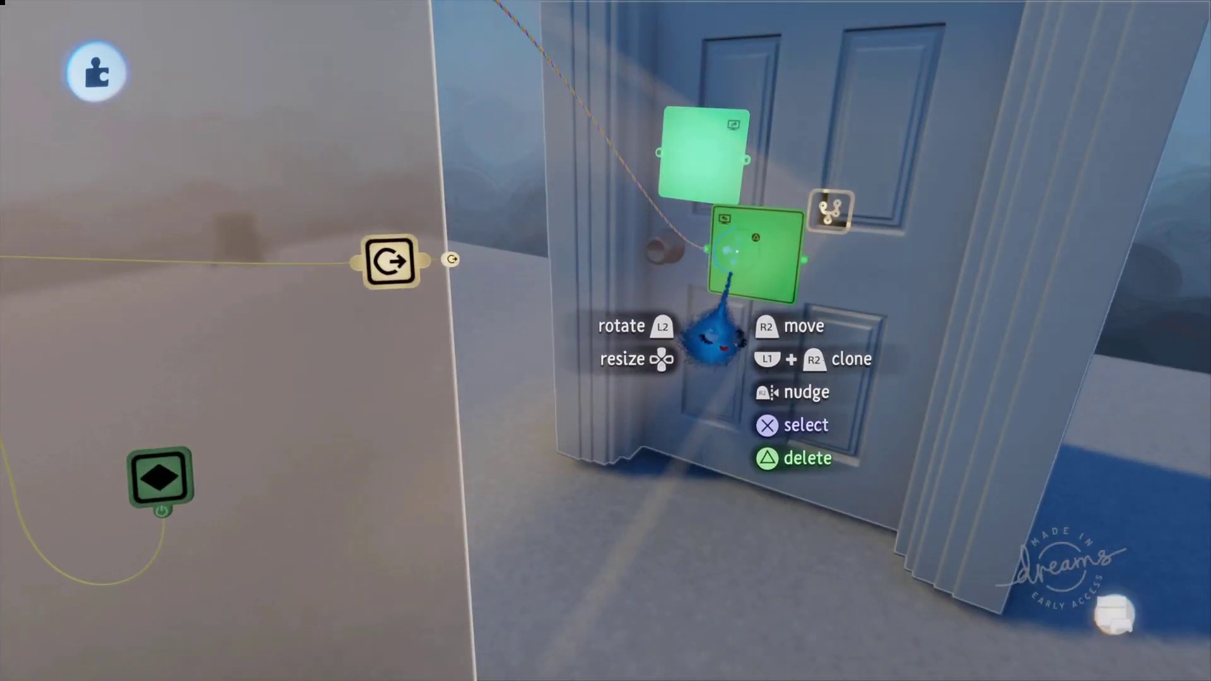
left_click(732, 250)
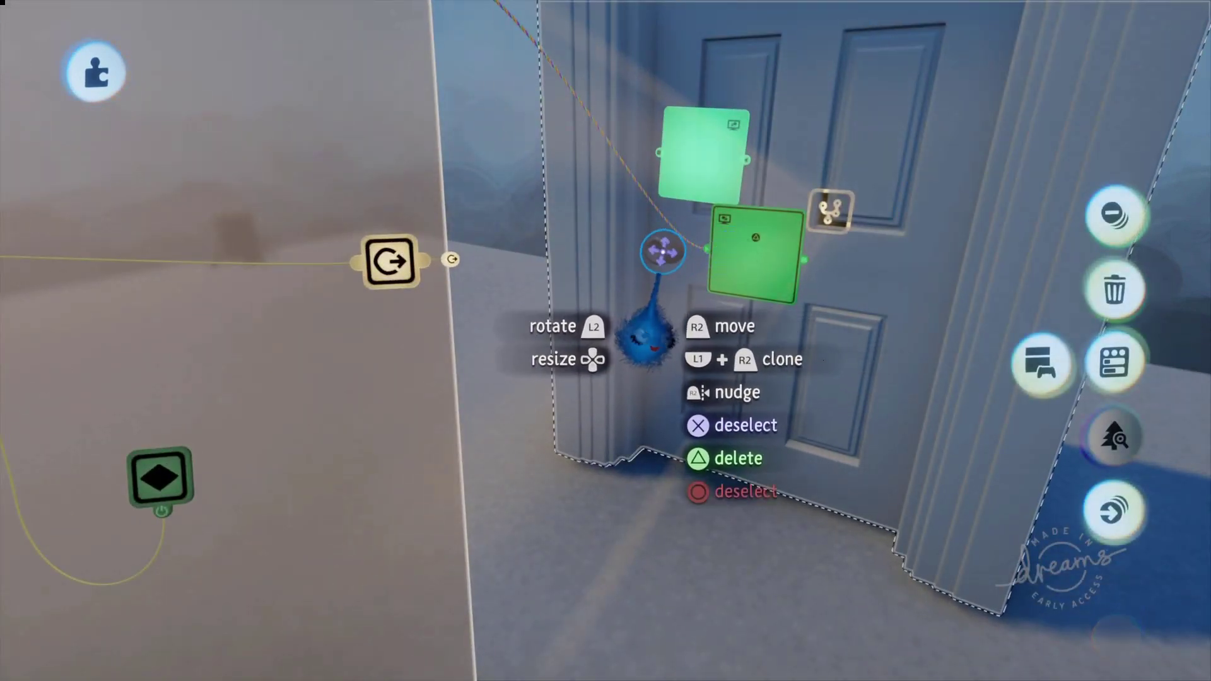
middle_click_drag(665, 241, 600, 187)
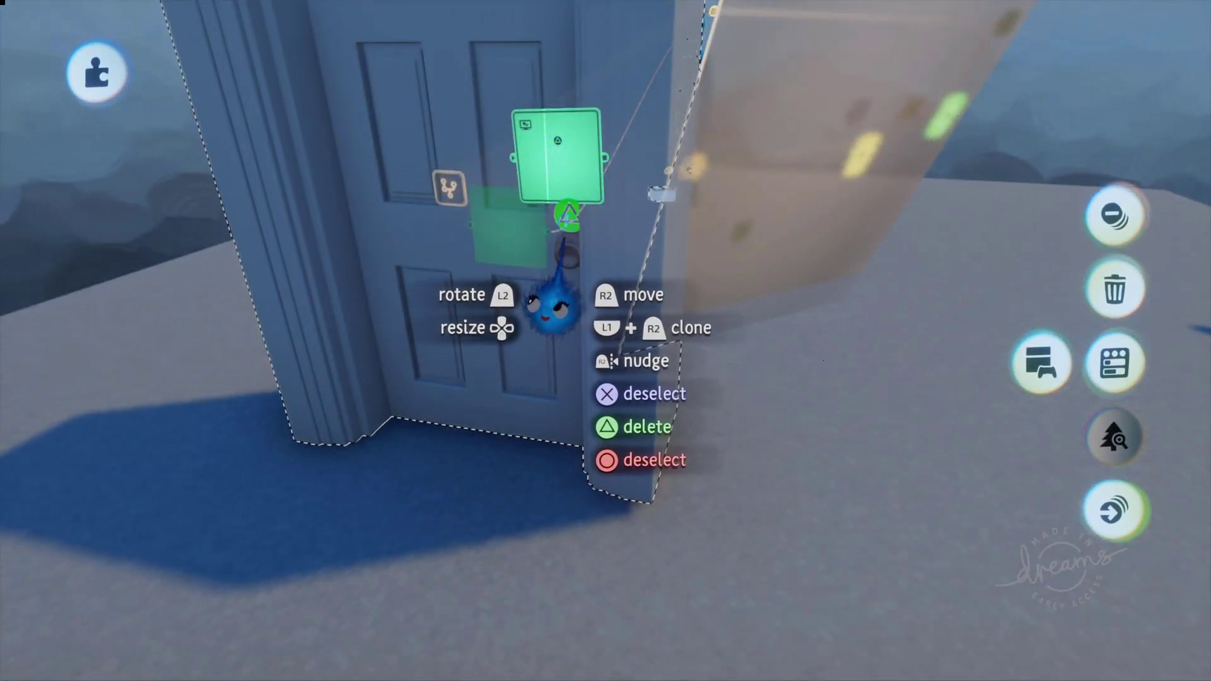
mouse_move(547, 306)
middle_mouse_down()
mouse_move(568, 316)
mouse_move(580, 306)
middle_mouse_up()
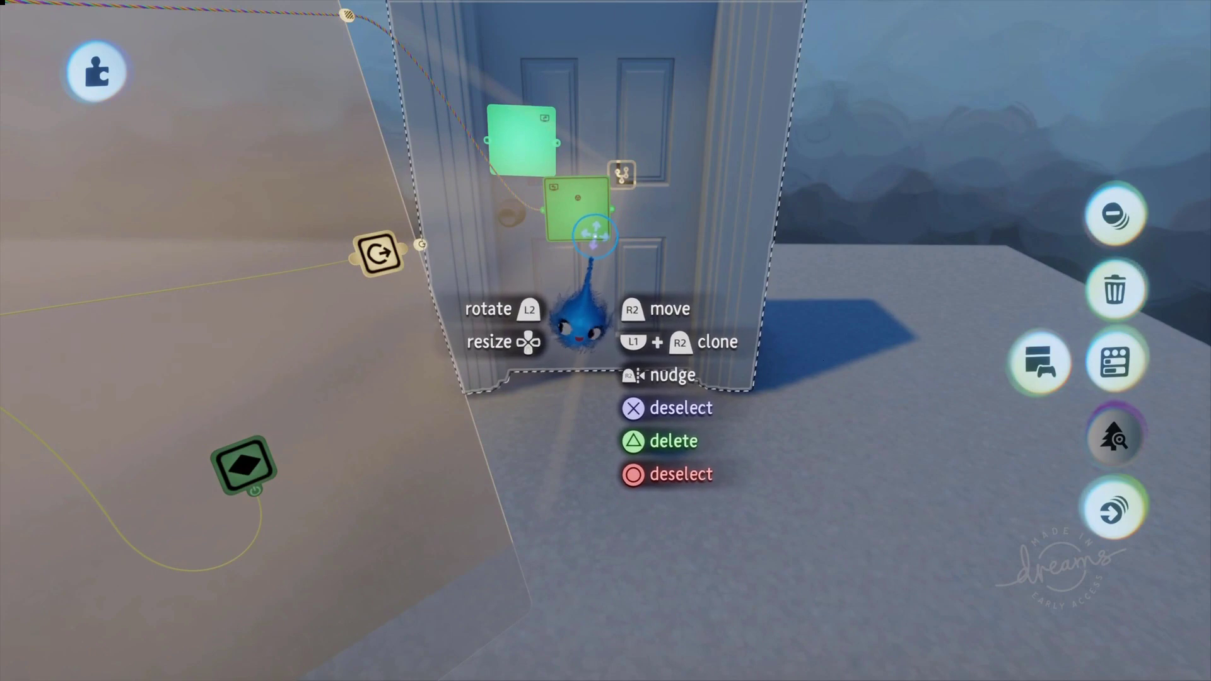
Step: Examine the extent of the door's Trigger Zone box in front of and behind the doorway
middle_click_drag(579, 318, 445, 479)
left_click_drag(515, 433, 607, 418)
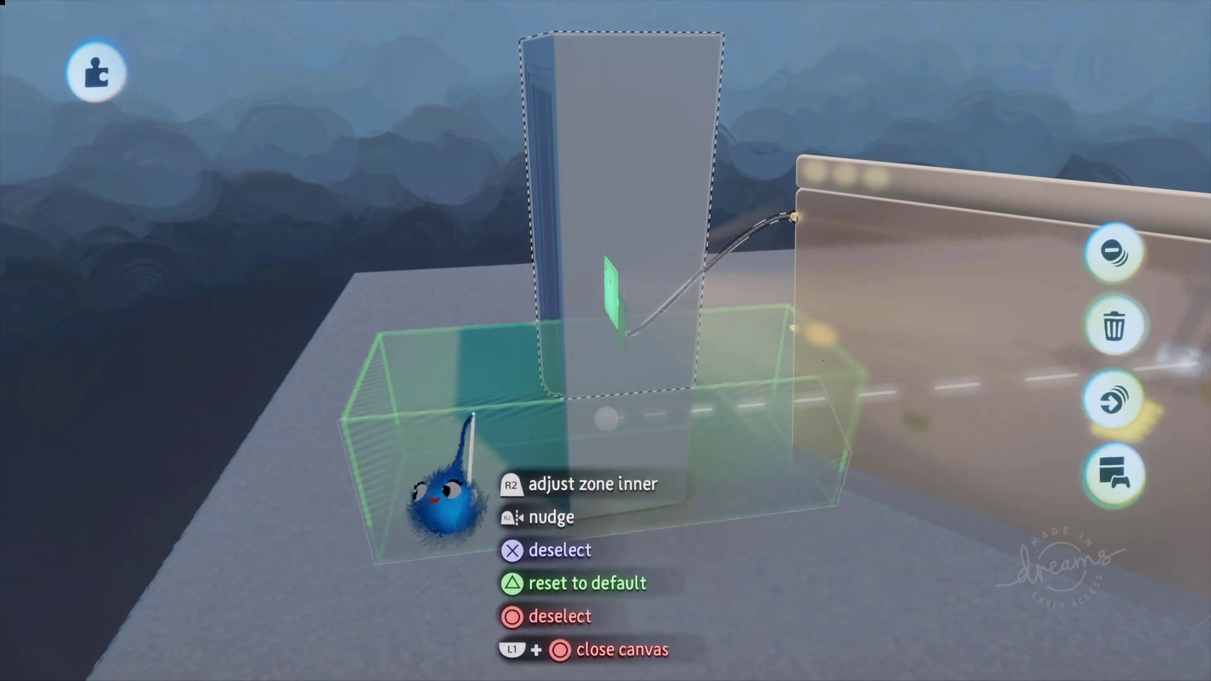
middle_click_drag(749, 411, 667, 292)
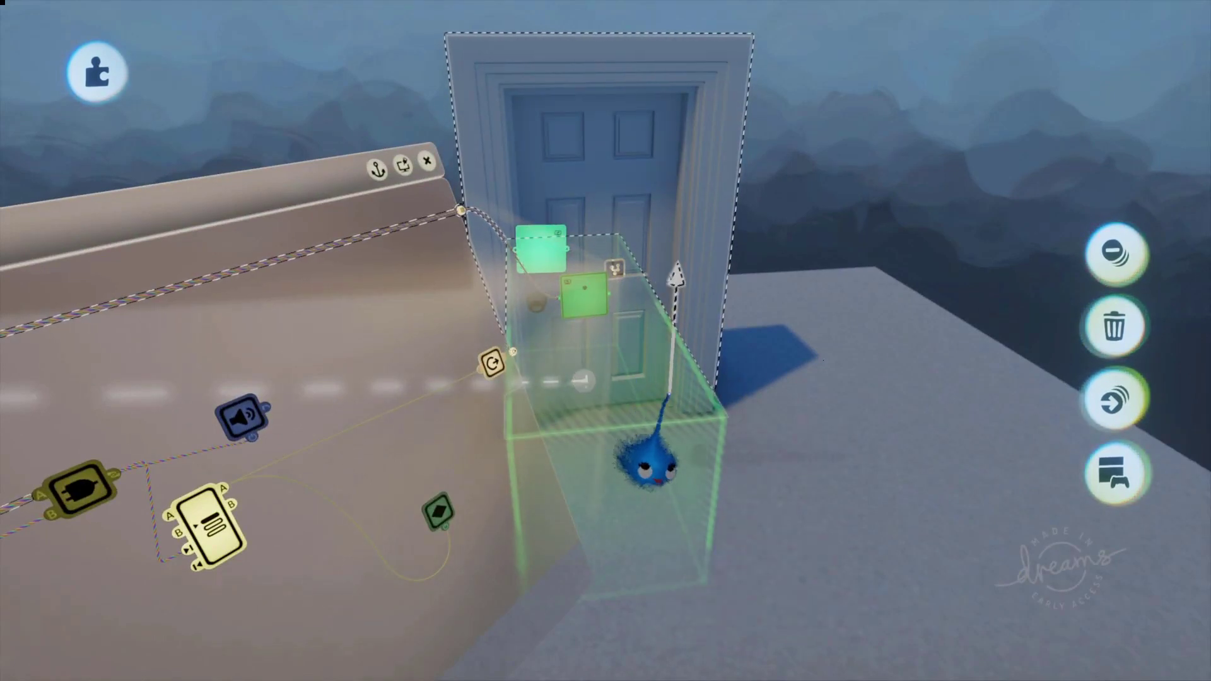
middle_click_drag(648, 463, 663, 283)
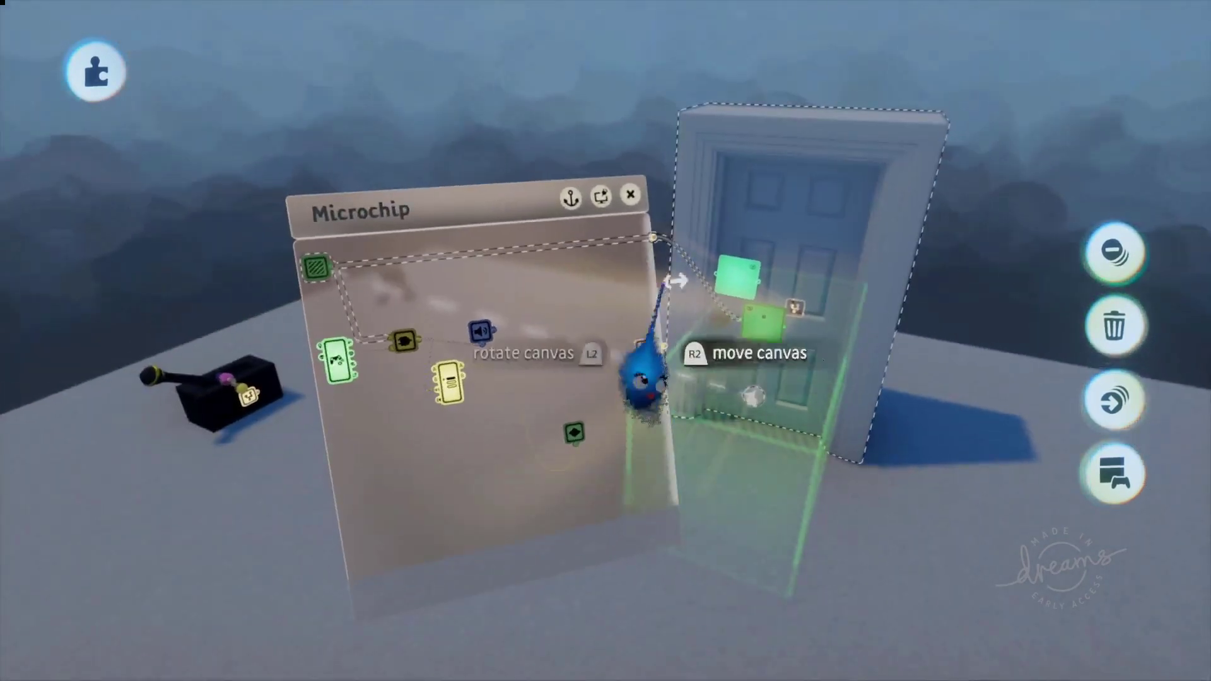
Step: Close the door's microchip canvas and deselect the door
left_click(630, 195)
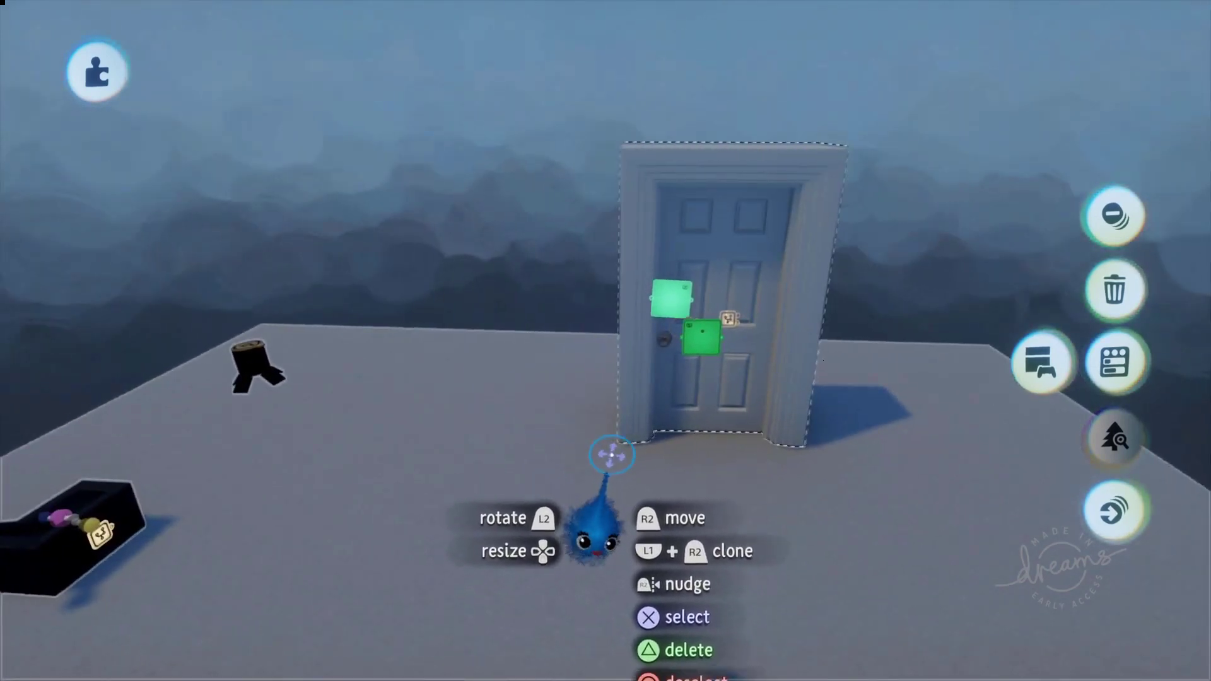
middle_click_drag(611, 454, 625, 455)
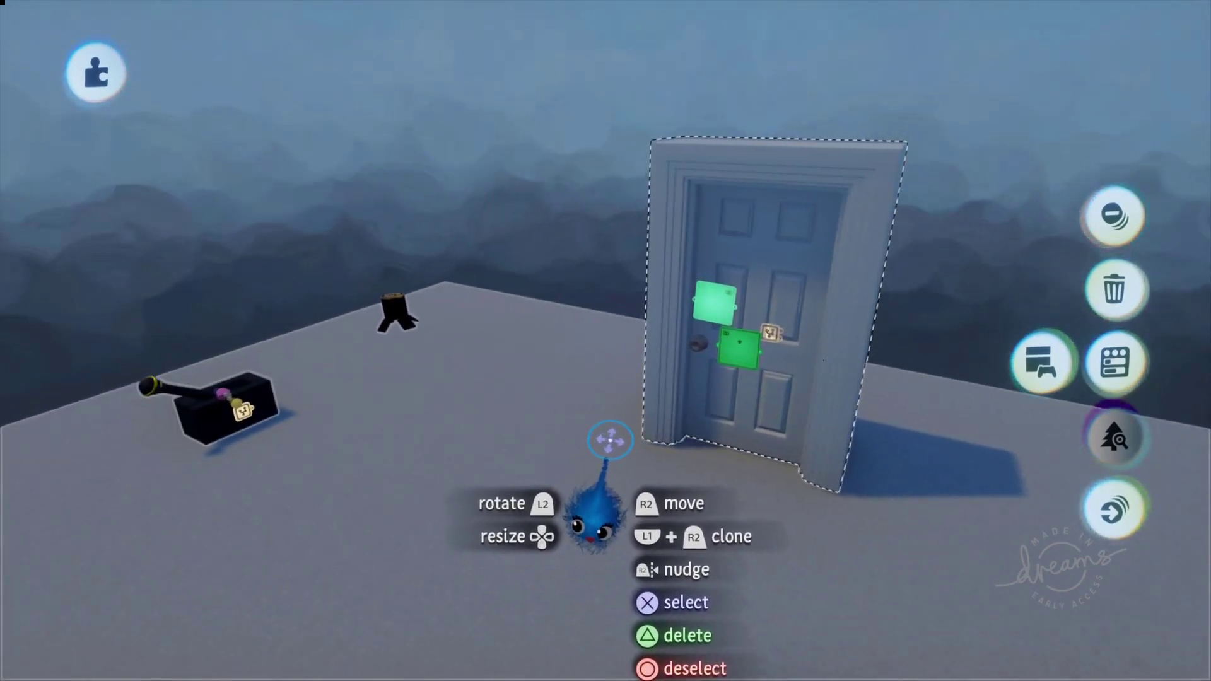
key("Escape")
scroll(615, 432, "down", 3)
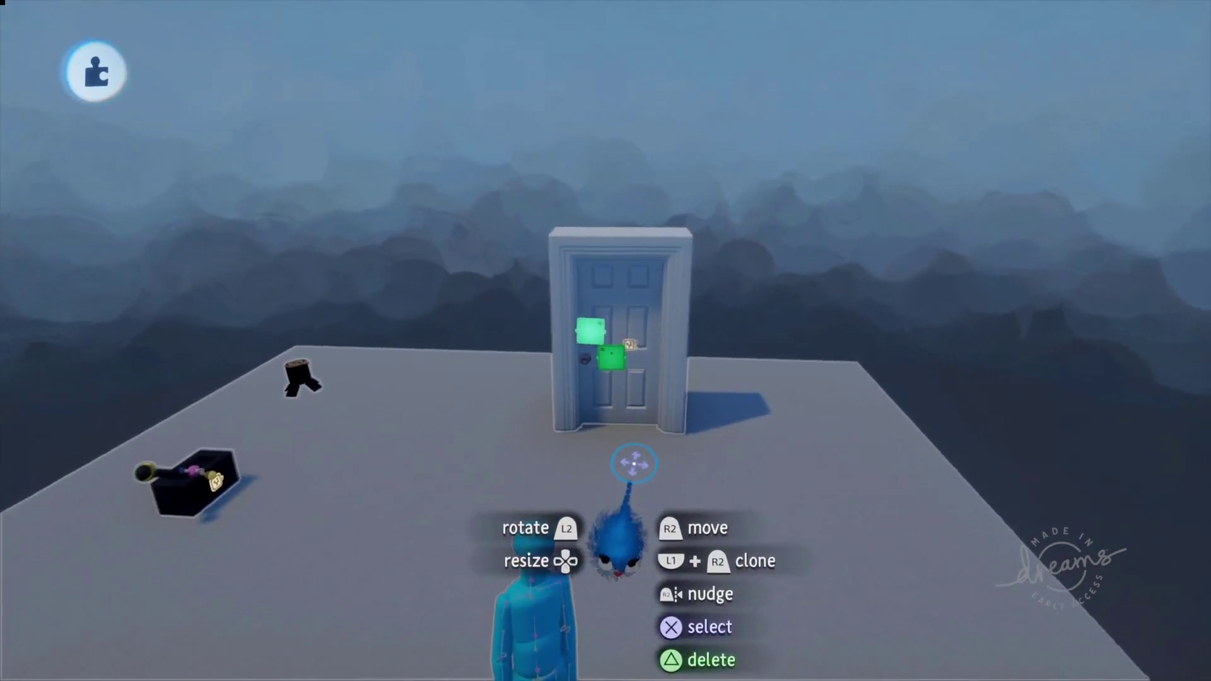
middle_click_drag(616, 479, 679, 457)
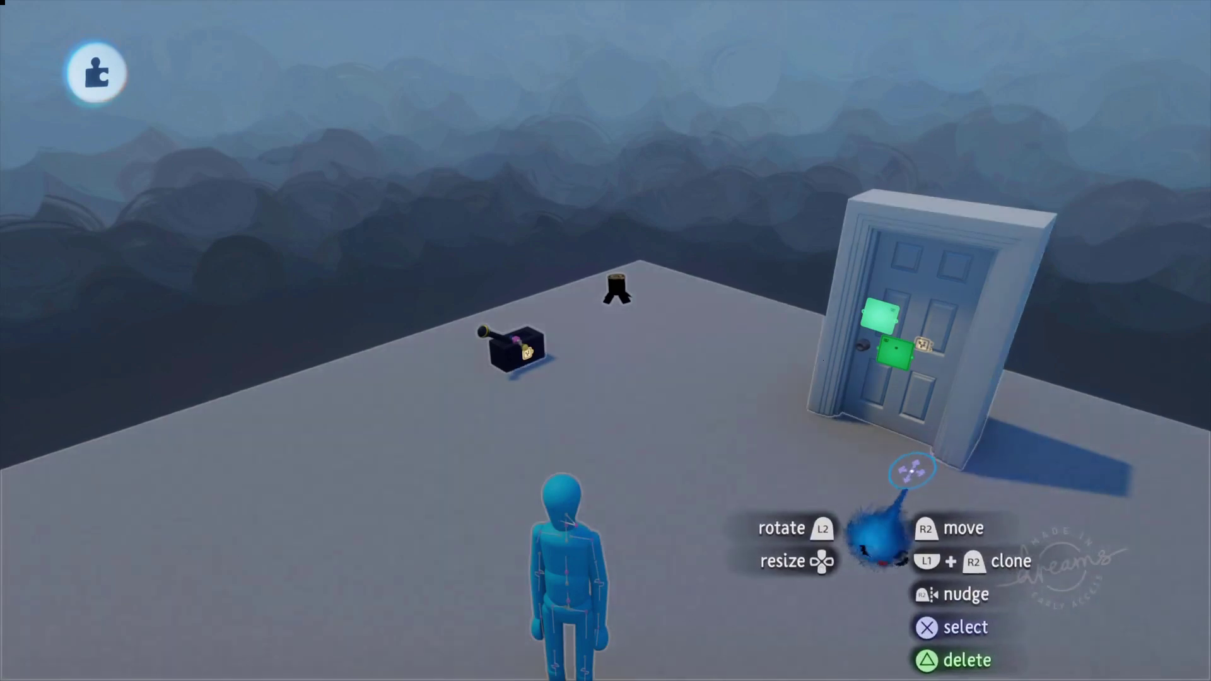